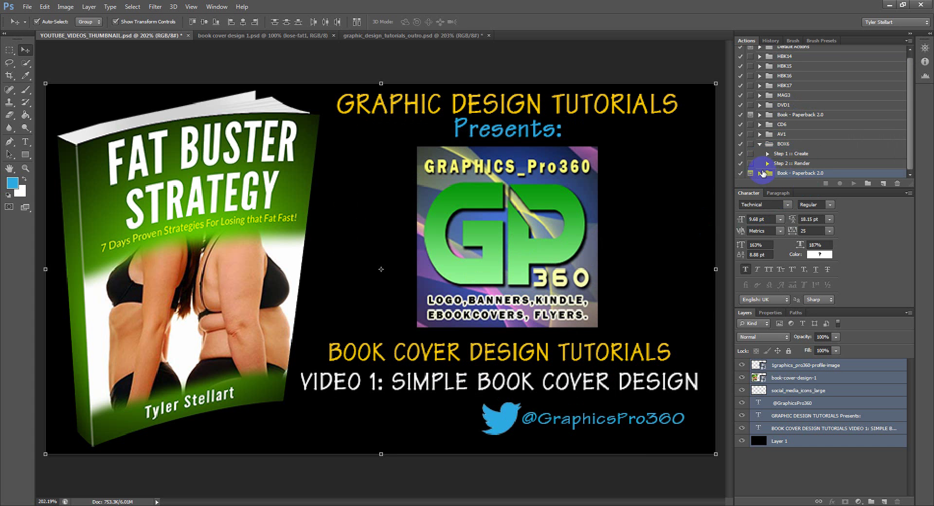
# Step: Delete the duplicate Book - Paperback 2.0 action set at the end of the list and run the remaining set's Create Layout action
pyautogui.click(897, 184)
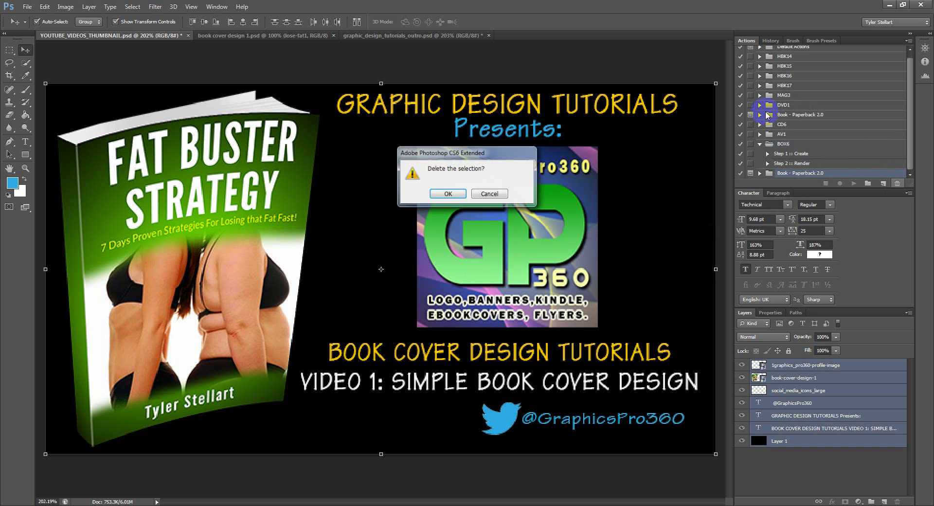
pyautogui.click(445, 193)
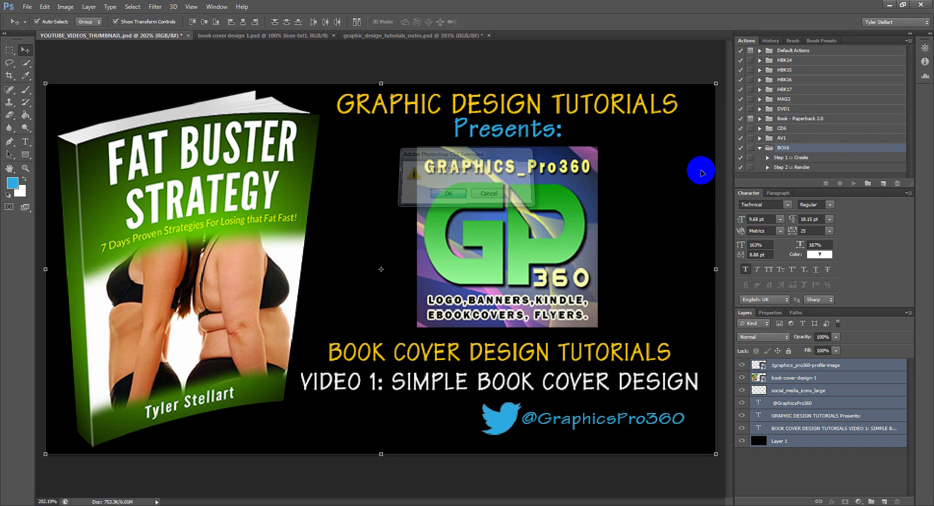
pyautogui.click(787, 120)
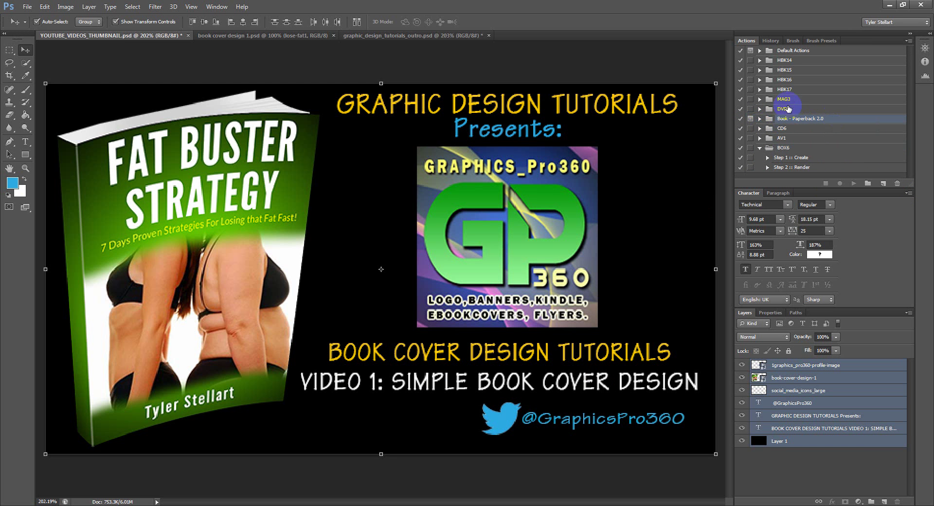
pyautogui.click(760, 119)
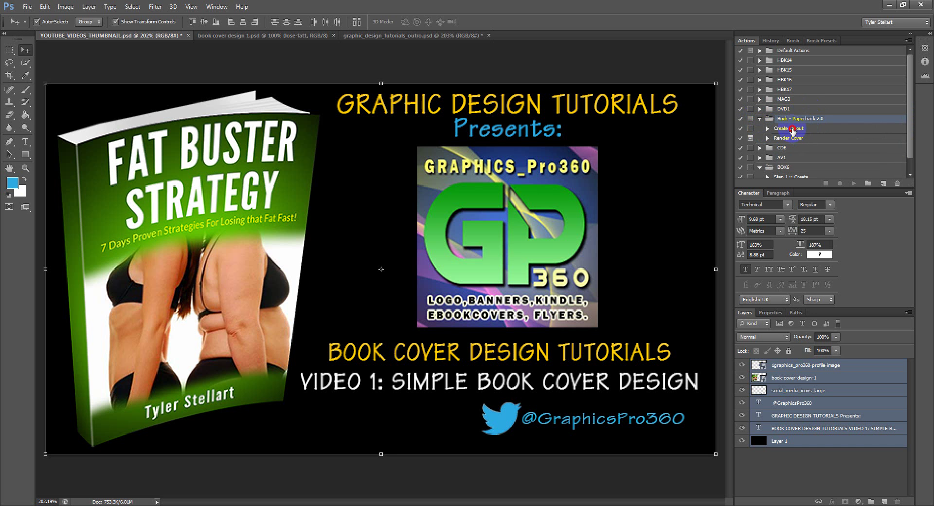
pyautogui.click(793, 129)
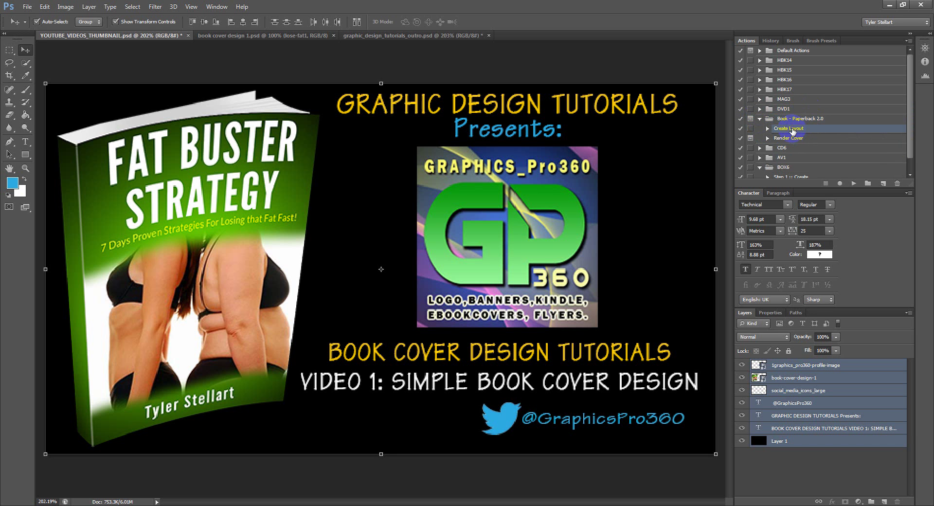
pyautogui.click(854, 184)
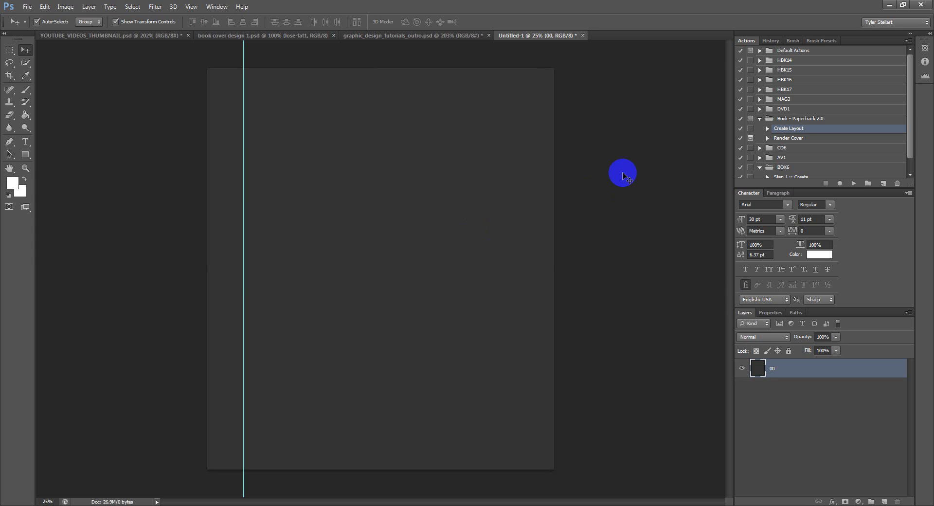
# Step: Compare the new blank layout with the YouTube thumbnail and book cover design 1 documents, and return to the layout
pyautogui.click(109, 36)
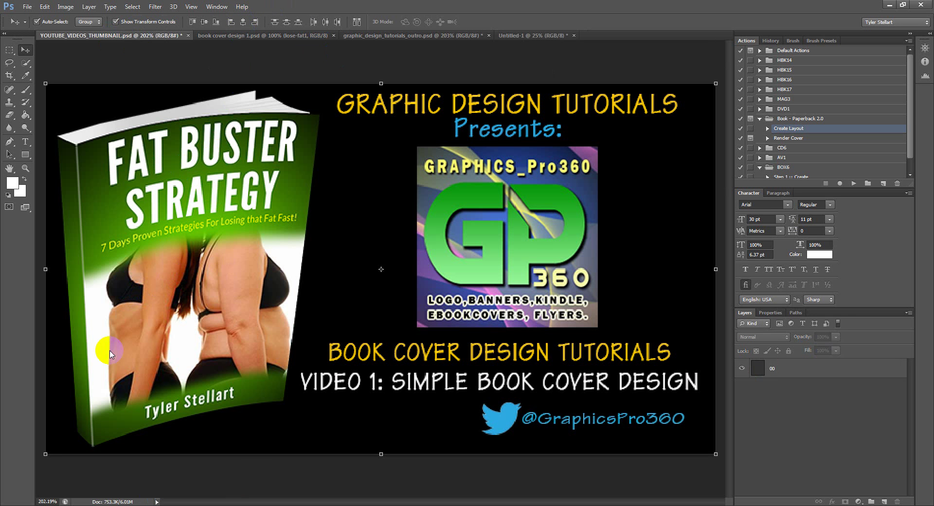
pyautogui.click(533, 37)
pyautogui.moveTo(452, 131); pyautogui.dragTo(152, 36)
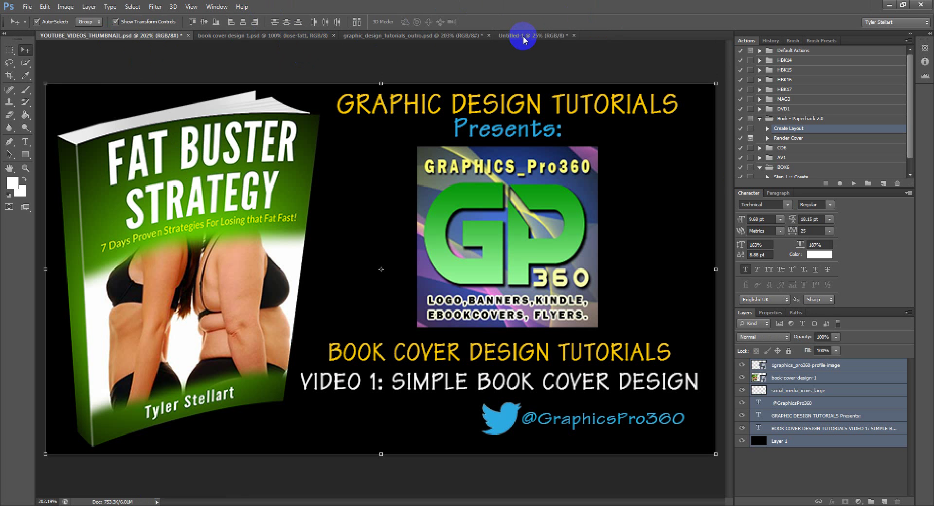
pyautogui.moveTo(523, 36); pyautogui.dragTo(483, 44)
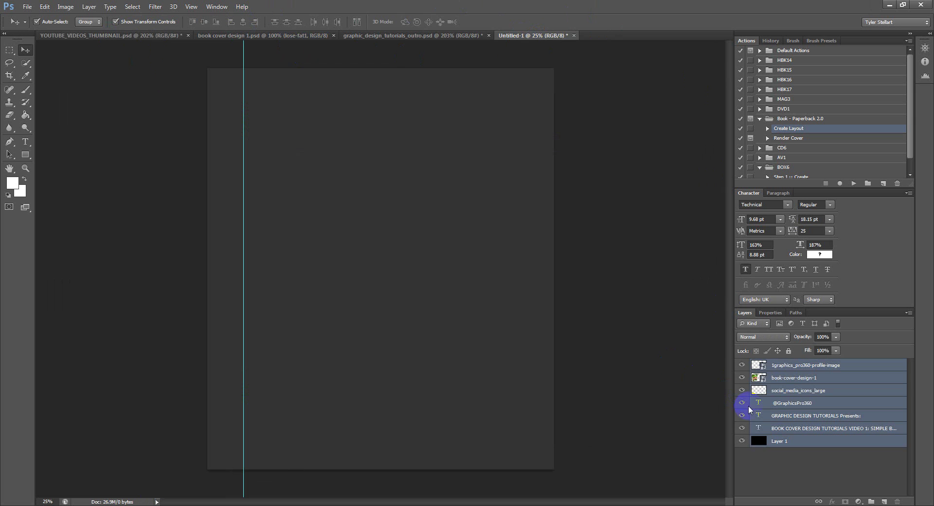
pyautogui.moveTo(748, 405); pyautogui.dragTo(700, 140)
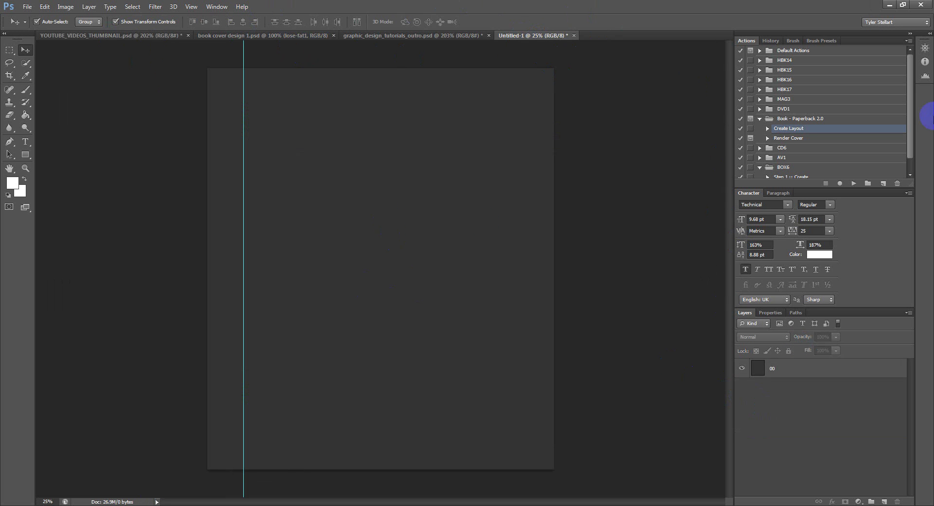
pyautogui.click(244, 35)
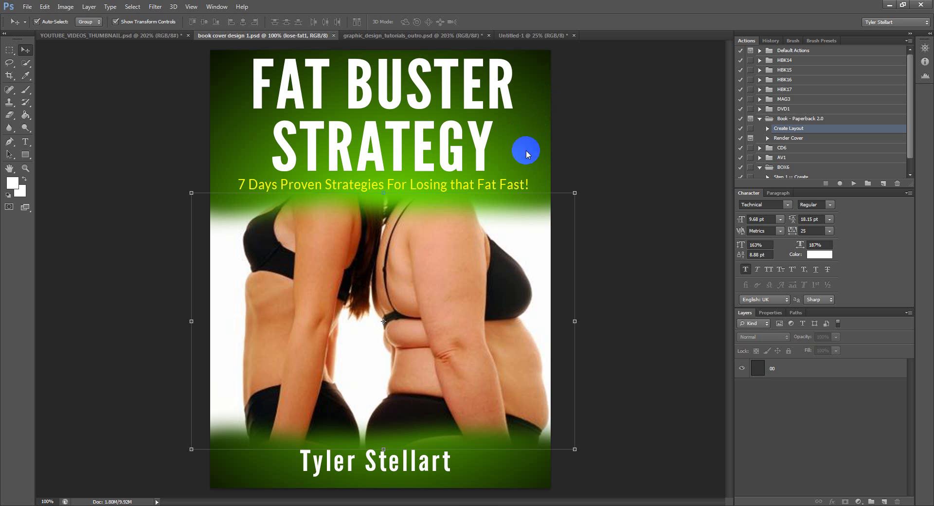
pyautogui.click(536, 35)
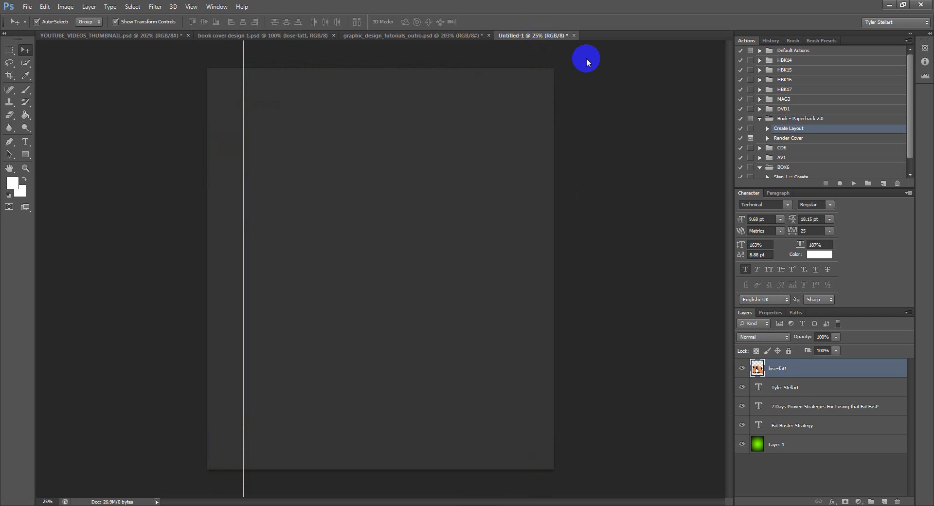
# Step: Activate the Gradient tool and load the Orange, Yellow preset in the Gradient Editor
pyautogui.click(26, 118)
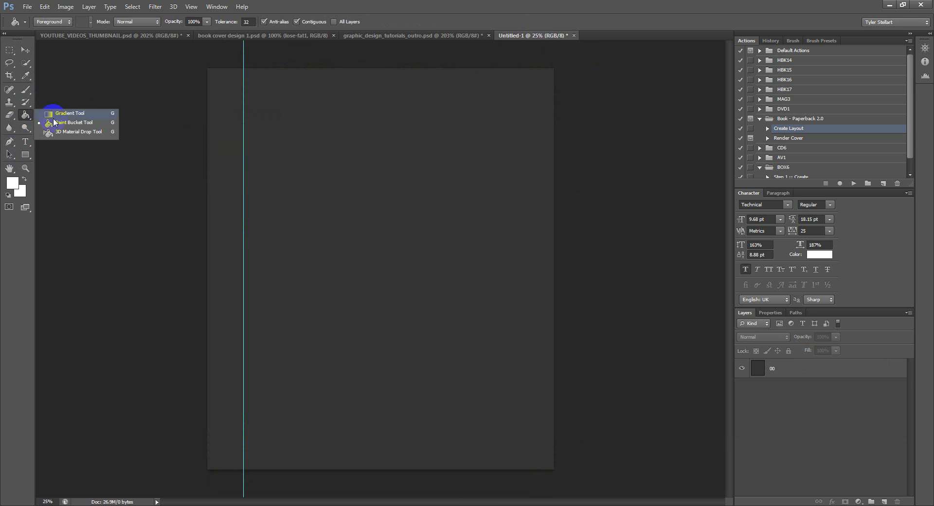
pyautogui.click(65, 114)
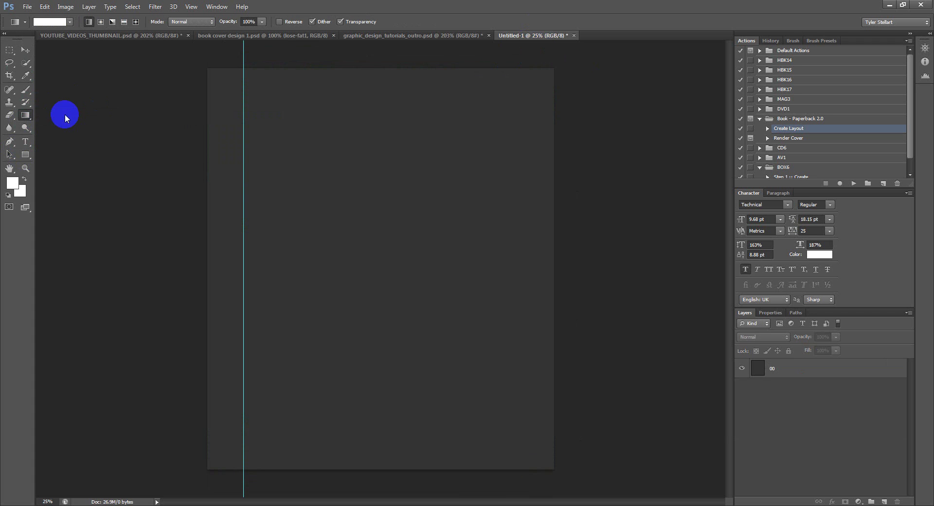
pyautogui.click(32, 118)
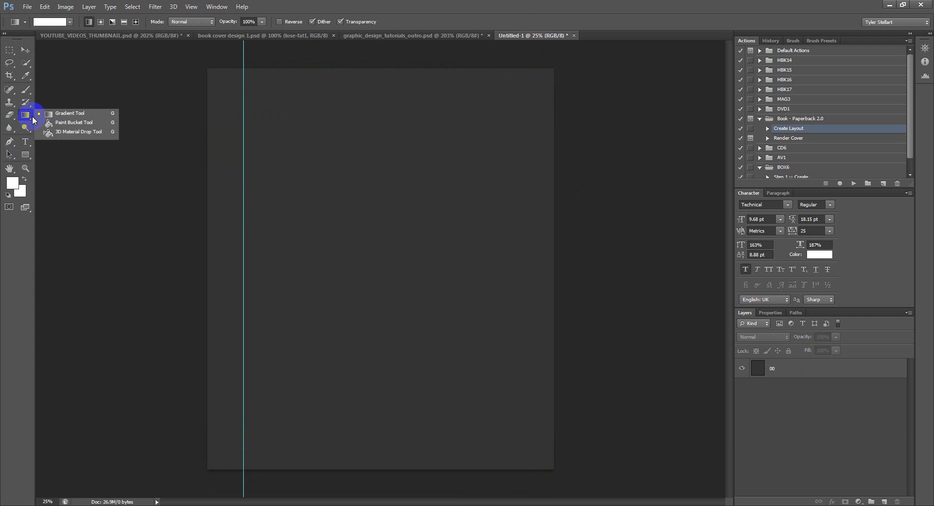
pyautogui.click(60, 116)
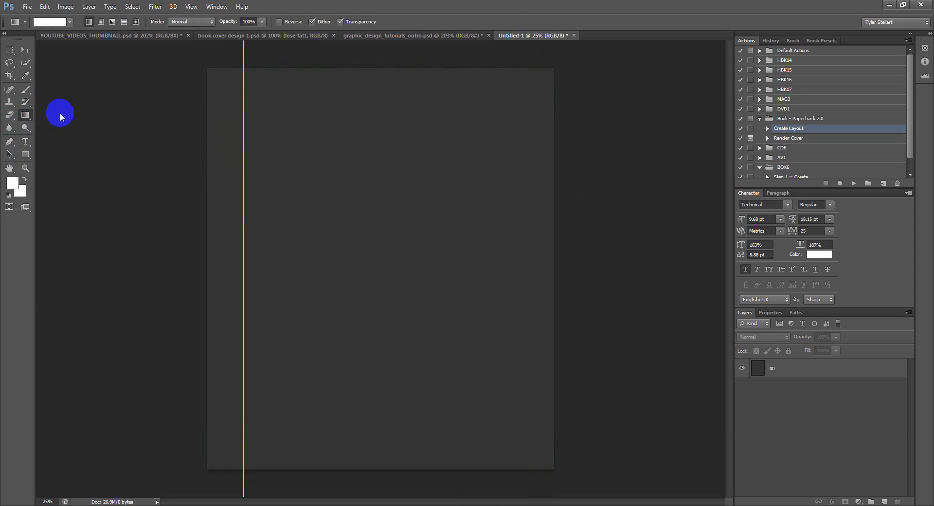
pyautogui.click(26, 120)
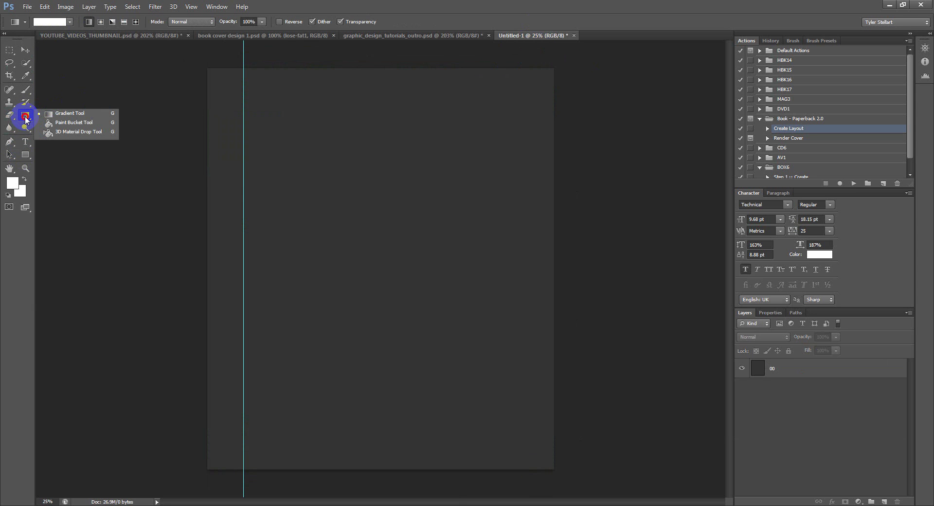
pyautogui.click(70, 114)
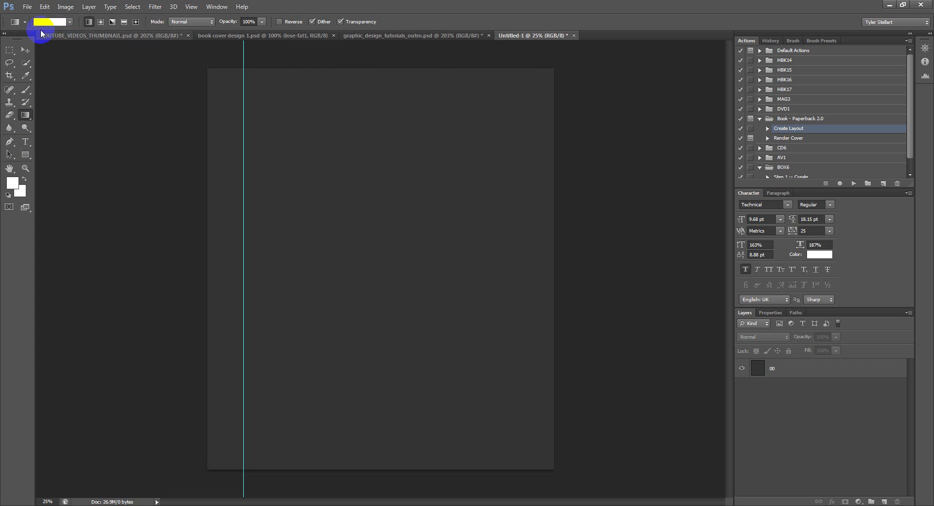
pyautogui.click(50, 22)
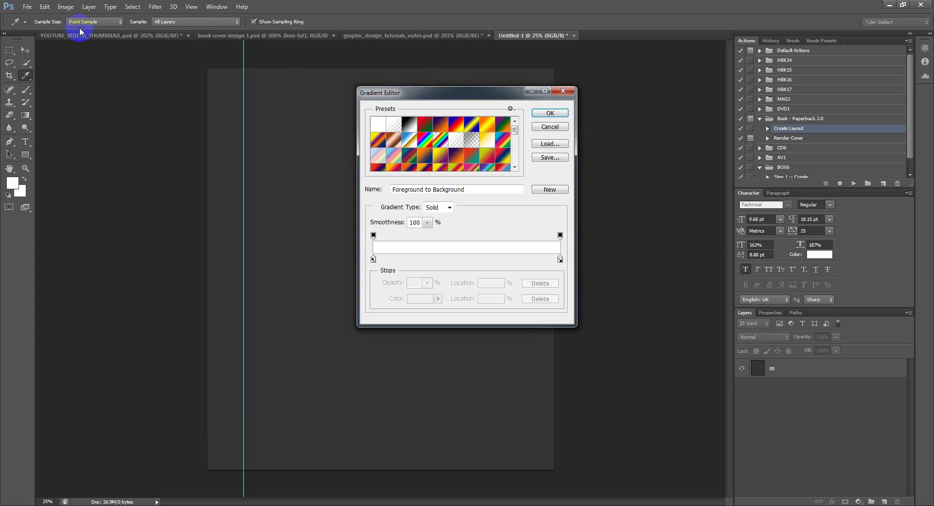
pyautogui.click(516, 139)
pyautogui.moveTo(518, 139); pyautogui.dragTo(519, 138)
pyautogui.click(471, 154)
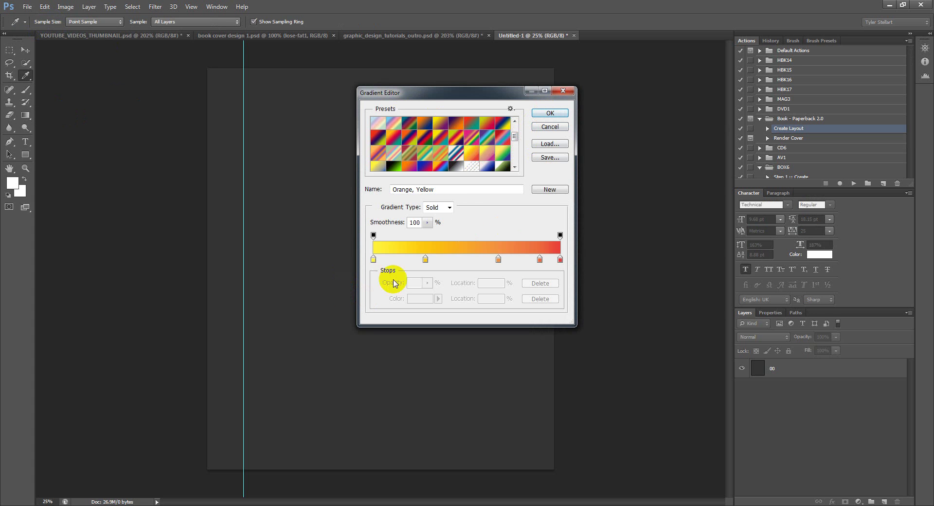
# Step: Delete the three intermediate color stops from the gradient, keeping only the yellow and red end stops
pyautogui.click(425, 259)
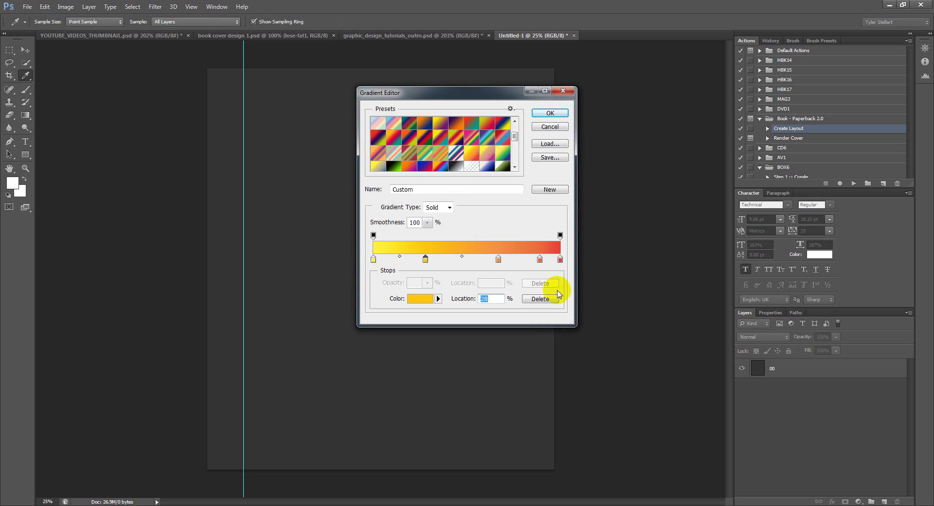
pyautogui.click(541, 297)
pyautogui.click(498, 260)
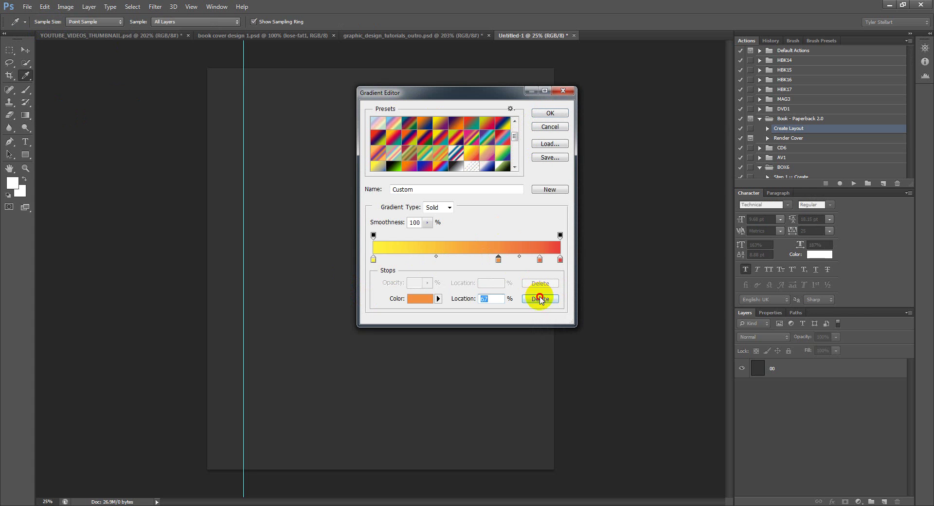
pyautogui.click(536, 259)
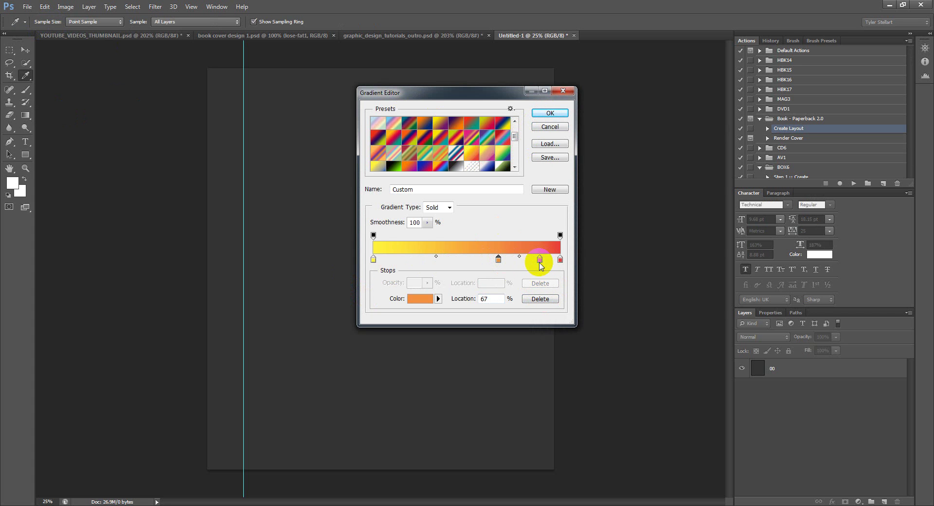
pyautogui.click(540, 299)
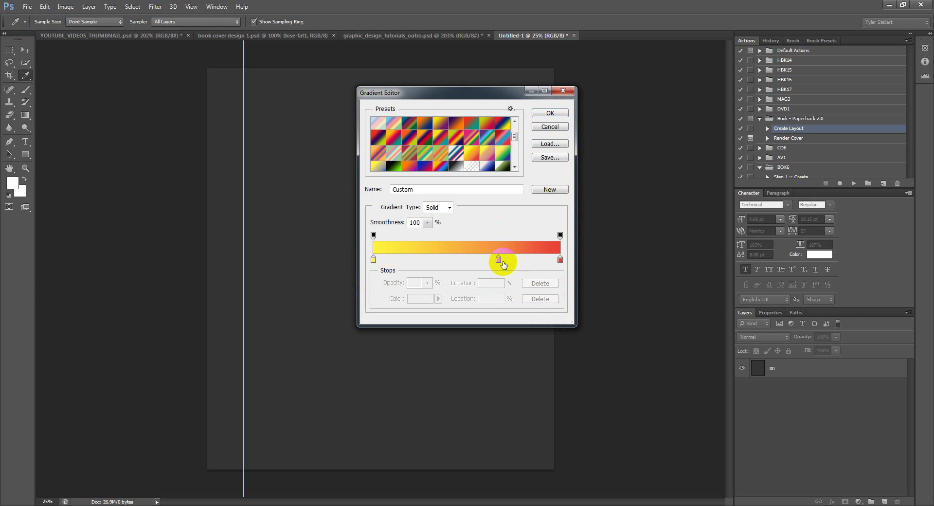
pyautogui.click(498, 259)
pyautogui.click(539, 298)
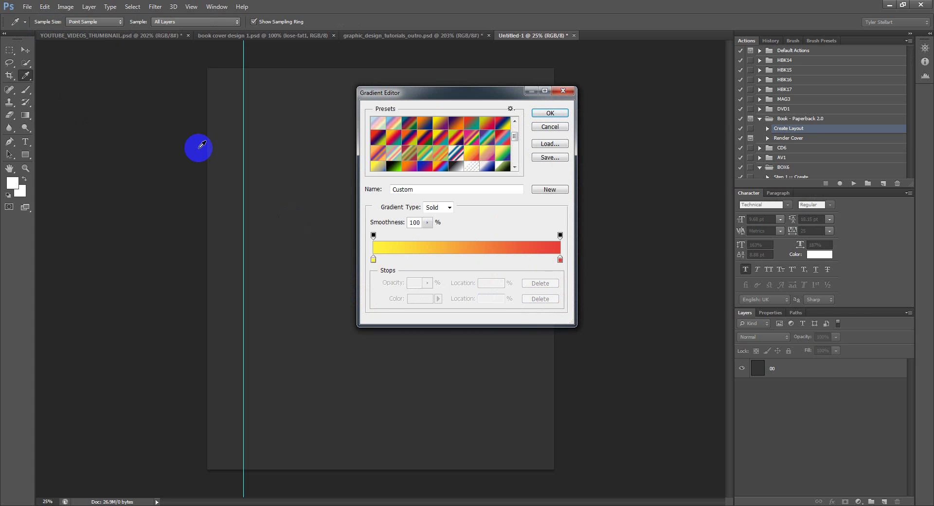
# Step: Set the gradient's end color stop at 100% to the darker red cc120d
pyautogui.click(561, 260)
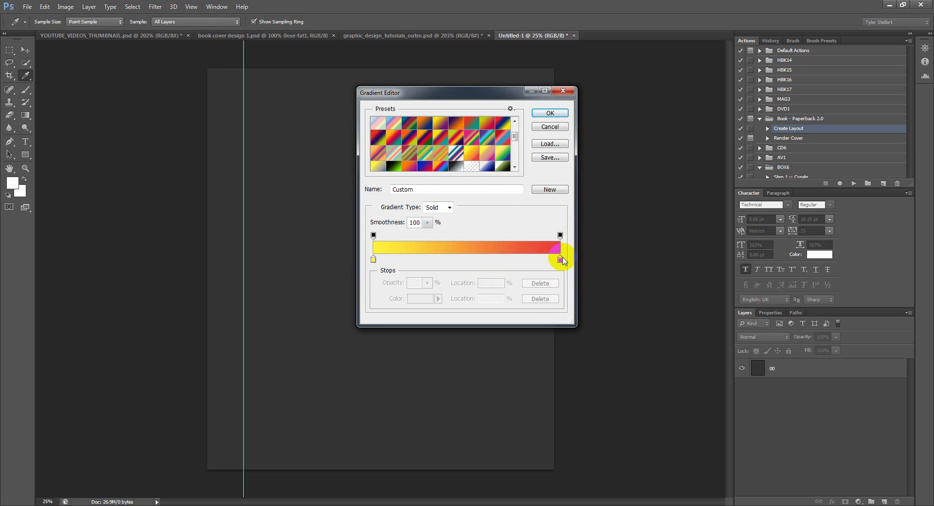
pyautogui.click(420, 303)
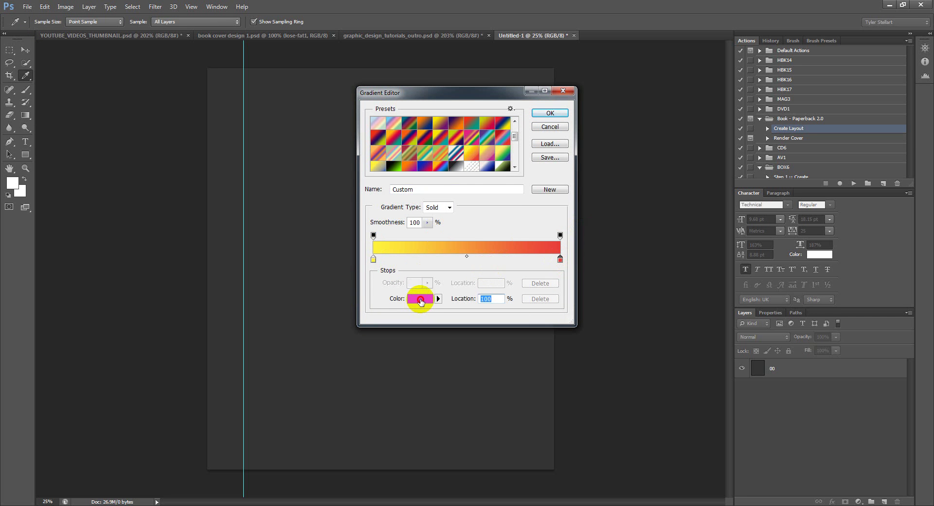
pyautogui.click(452, 162)
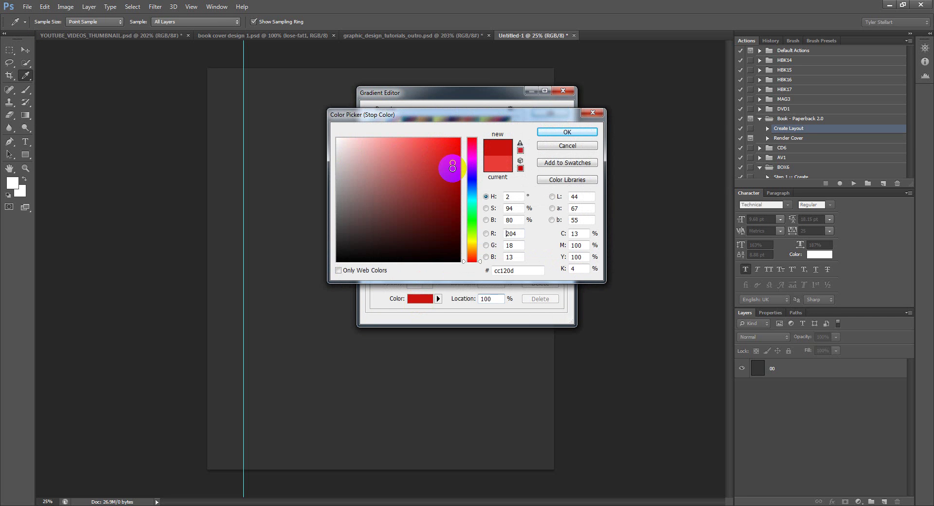
pyautogui.click(565, 132)
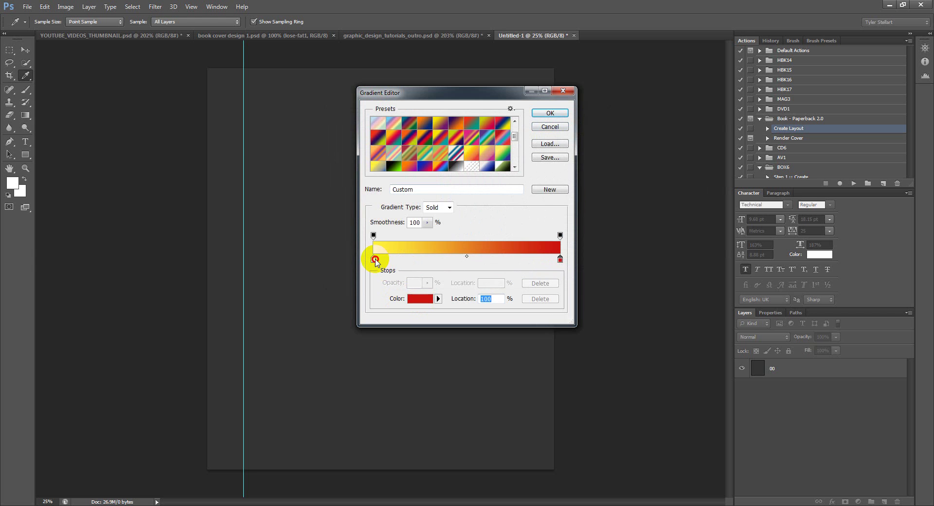
# Step: Set the gradient's start color stop at 0% to the lime green c5ff3b
pyautogui.click(374, 259)
pyautogui.click(417, 299)
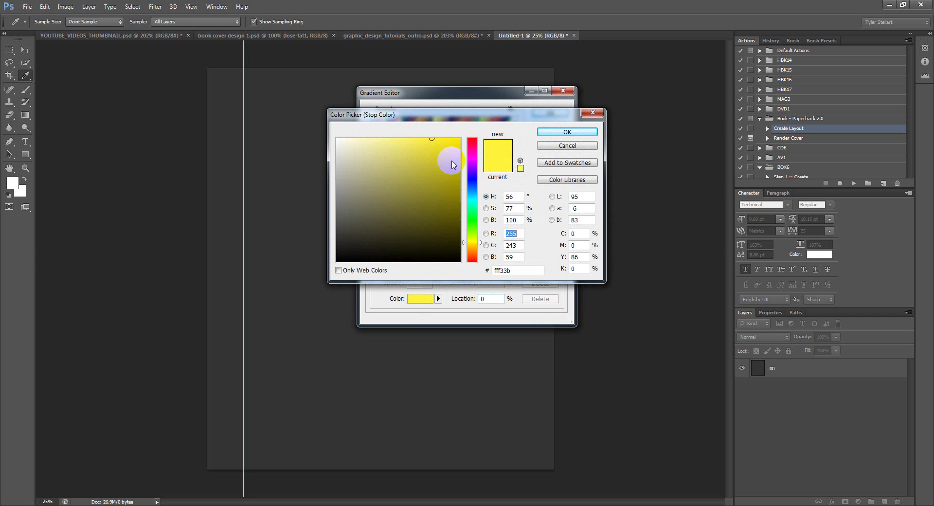
pyautogui.click(471, 237)
pyautogui.click(445, 163)
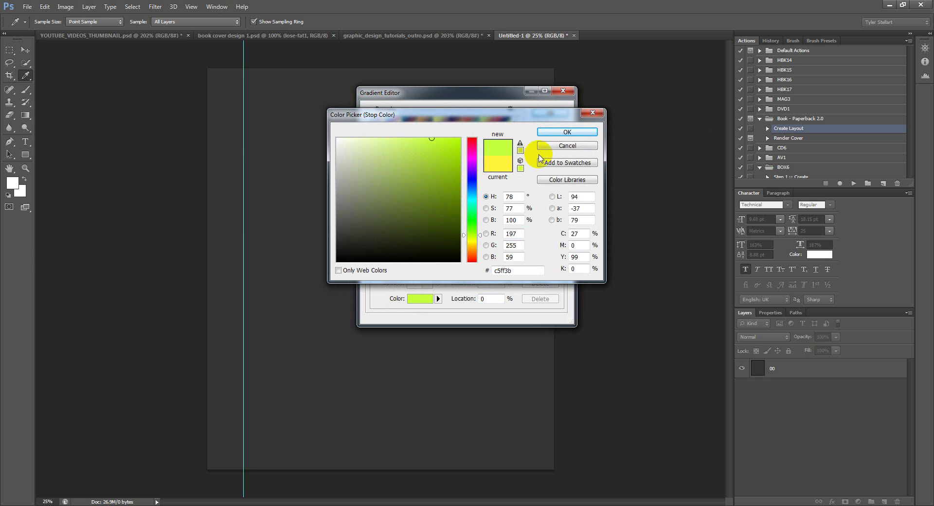
pyautogui.click(550, 132)
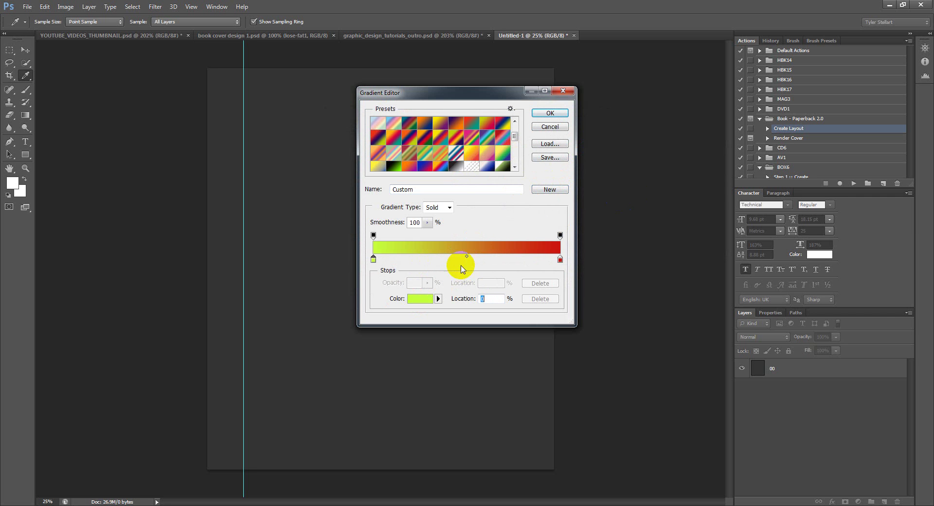
# Step: Save the green-to-red gradient as a new preset named Custom, accept it, and select layer 00
pyautogui.click(554, 190)
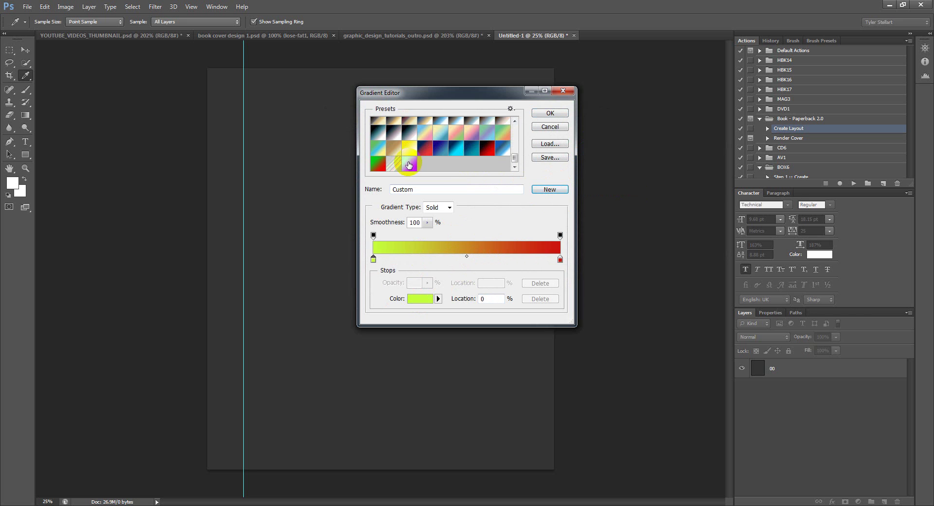
pyautogui.click(550, 114)
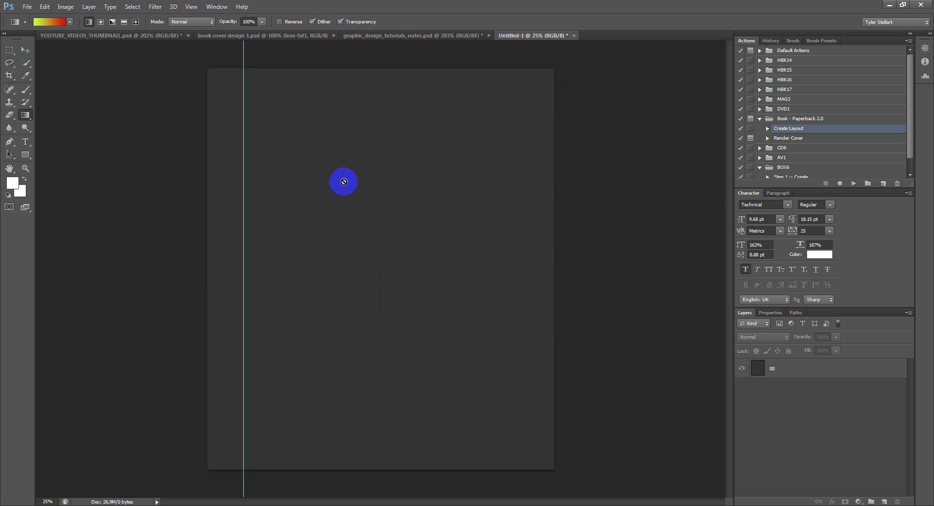
pyautogui.click(779, 370)
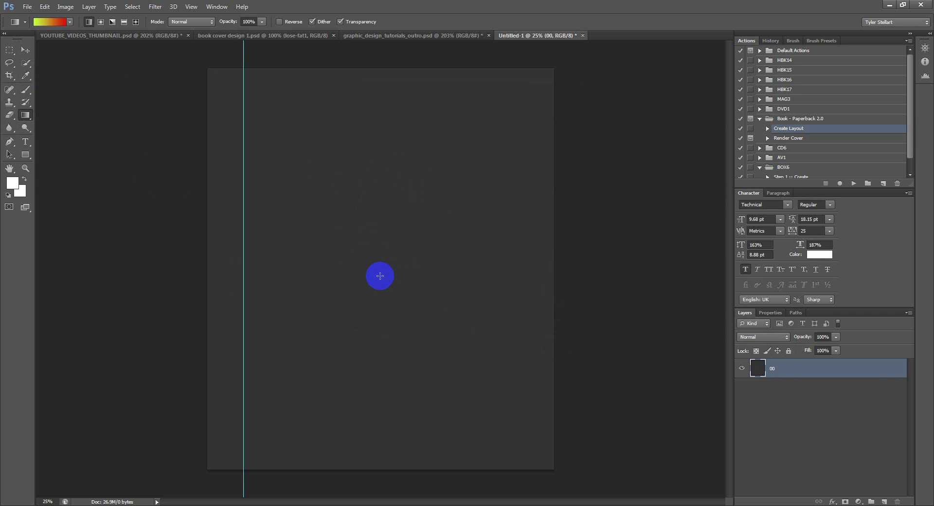
# Step: Try a linear Custom gradient from the page's middle toward its upper-right corner and compare it with book cover design 1.psd
pyautogui.moveTo(375, 262); pyautogui.dragTo(583, 38)
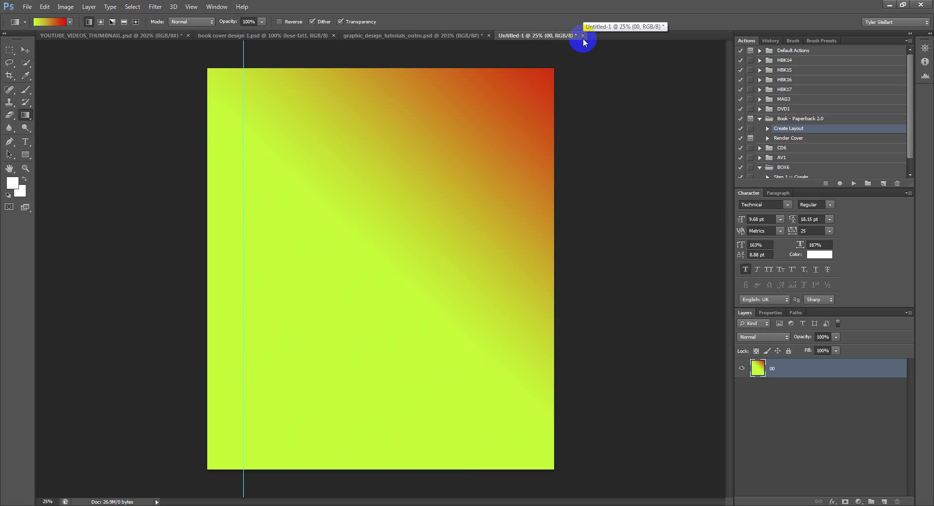
pyautogui.moveTo(361, 223); pyautogui.dragTo(407, 67)
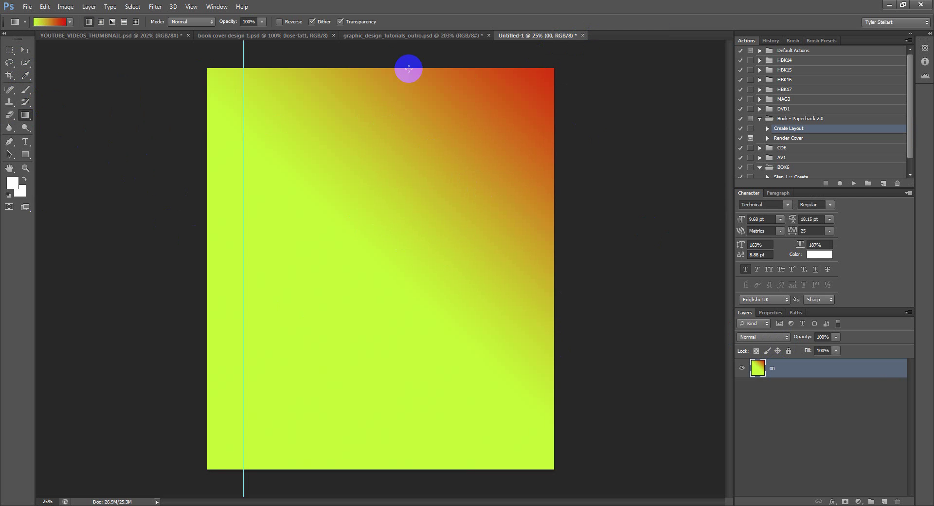
pyautogui.click(226, 35)
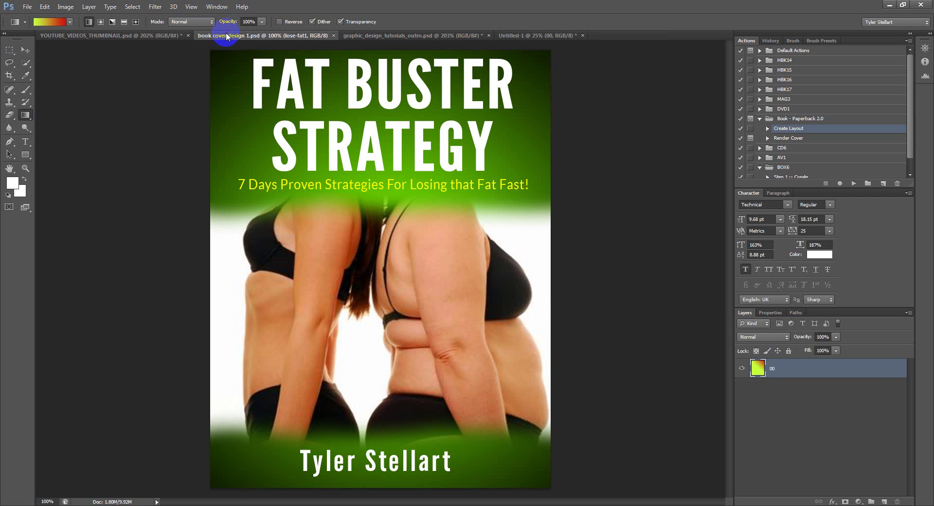
# Step: Fill layer 00 in Untitled-1 with the Custom gradient in radial style, from near the page's center past its upper-right corner
pyautogui.click(551, 34)
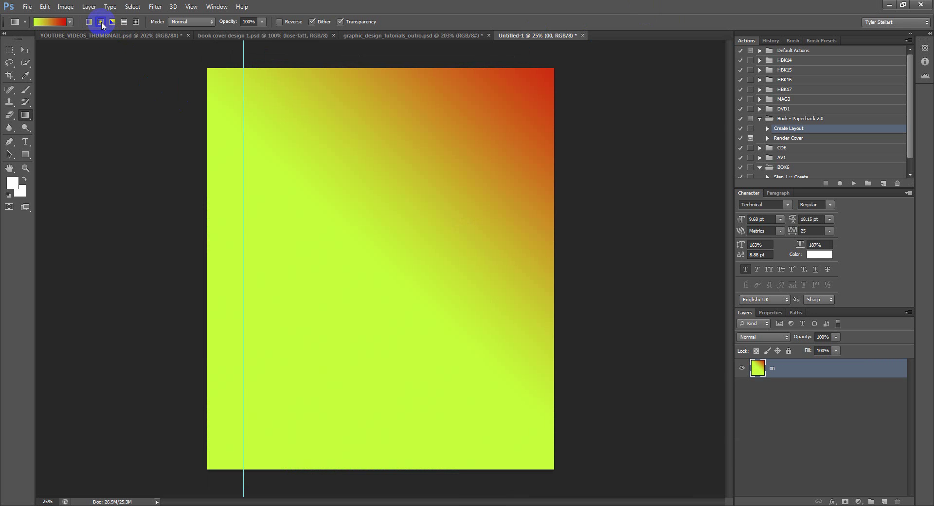
pyautogui.moveTo(359, 267)
pyautogui.mouseDown()
pyautogui.moveTo(465, 117)
pyautogui.moveTo(605, 18)
pyautogui.moveTo(591, 30)
pyautogui.mouseUp()
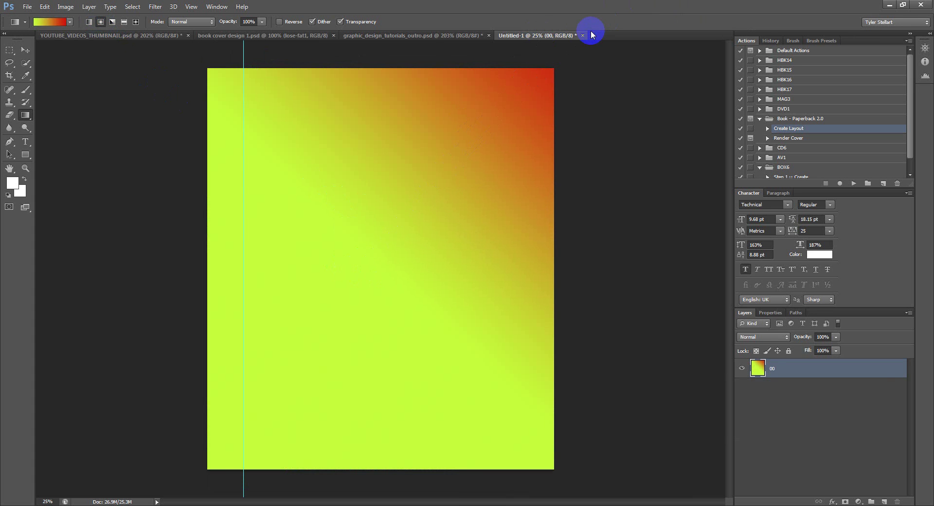
pyautogui.moveTo(591, 34); pyautogui.dragTo(593, 34)
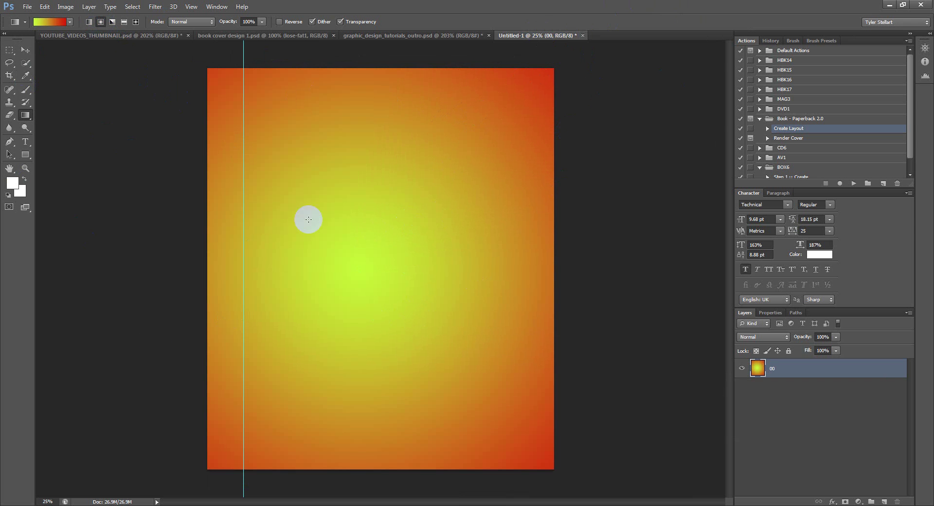
# Step: Select a few letters of the title in book cover design 1.psd to check its font and size
pyautogui.click(26, 50)
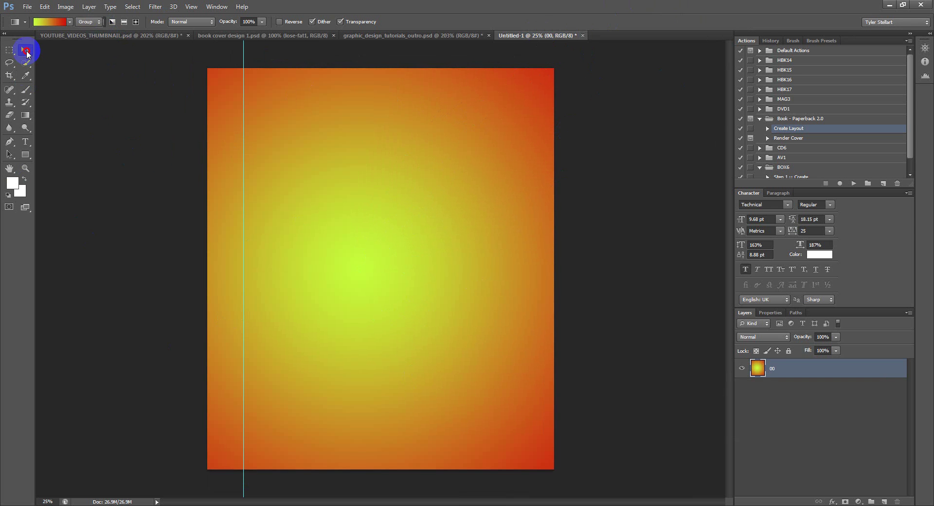
pyautogui.click(26, 142)
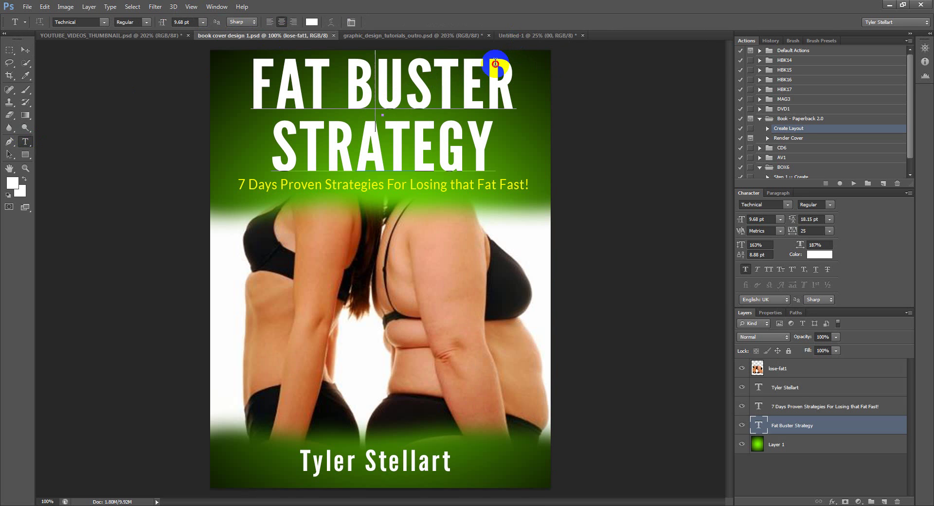
pyautogui.moveTo(376, 81); pyautogui.dragTo(460, 81)
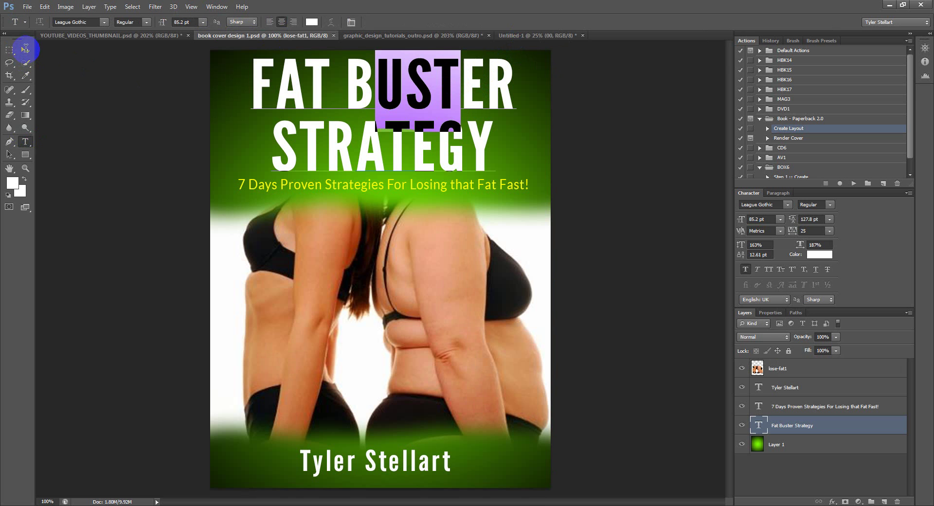
# Step: Copy the Fat Buster Strategy title layer from book cover design 1.psd into Untitled-1 with the Move tool
pyautogui.click(25, 49)
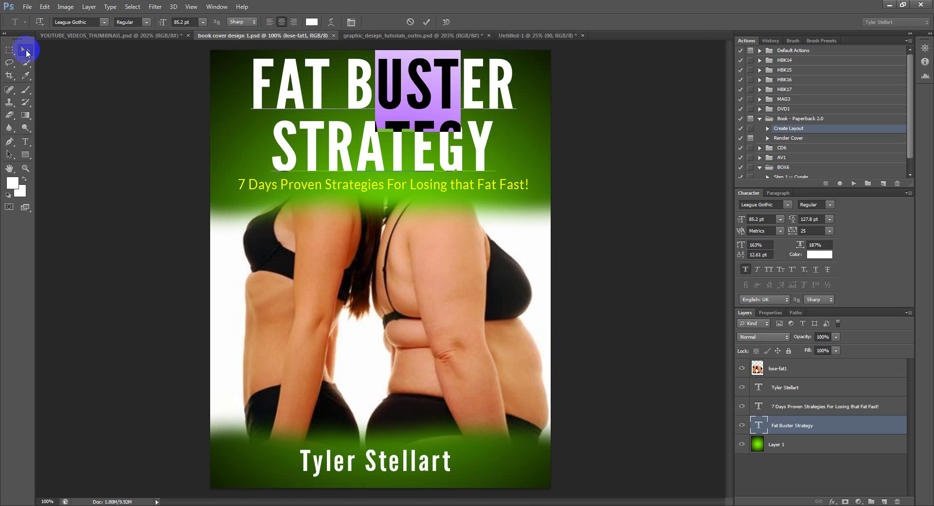
pyautogui.click(366, 102)
pyautogui.moveTo(366, 103); pyautogui.dragTo(393, 148)
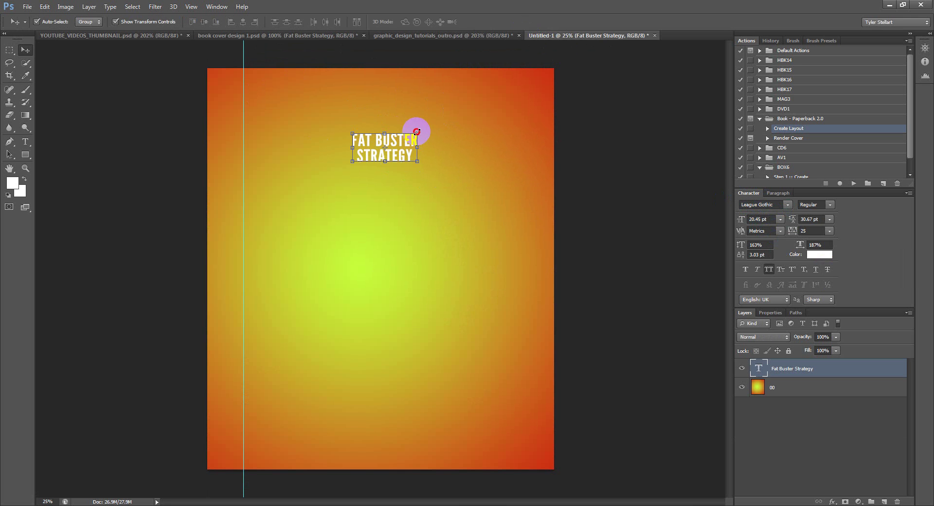
# Step: Scale the title to about 415% and place it across the upper part of the cover, just beside the guide
pyautogui.moveTo(417, 131); pyautogui.dragTo(528, 106)
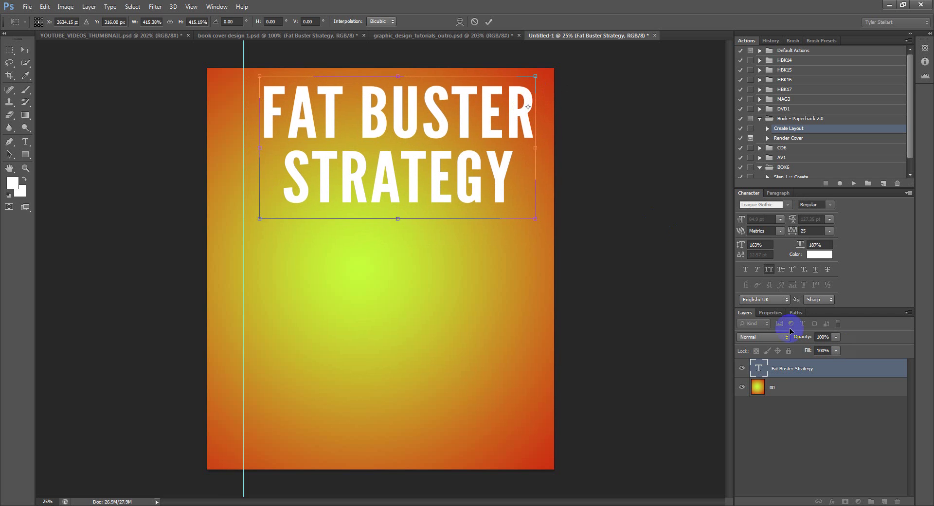
pyautogui.click(489, 21)
pyautogui.click(770, 220)
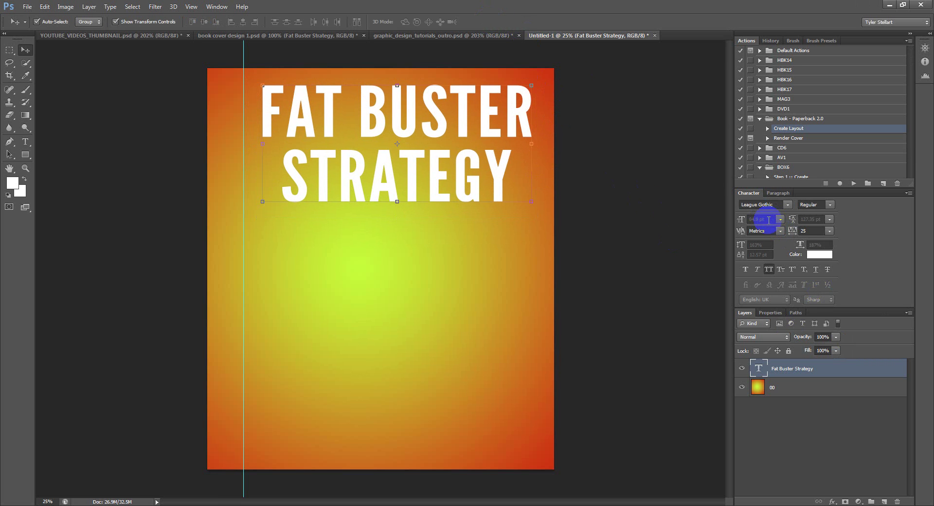
pyautogui.click(762, 219)
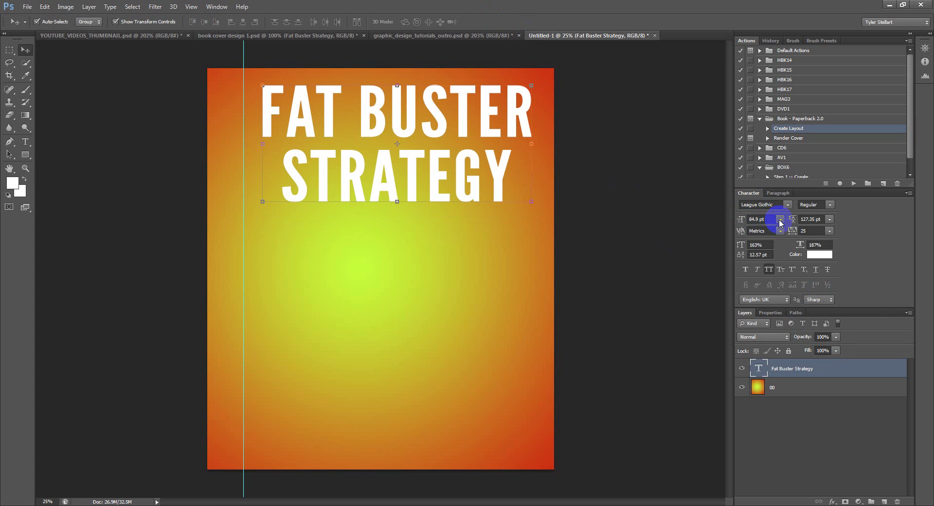
pyautogui.click(651, 185)
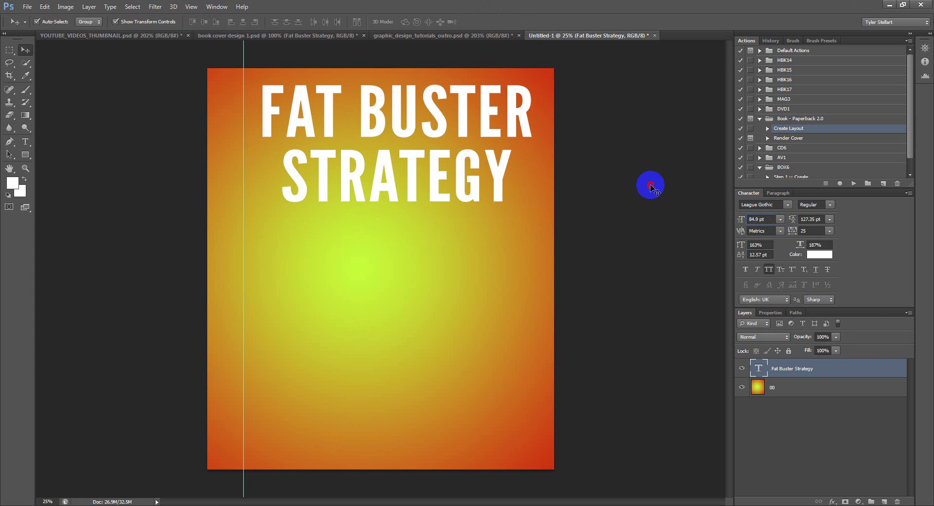
pyautogui.click(419, 182)
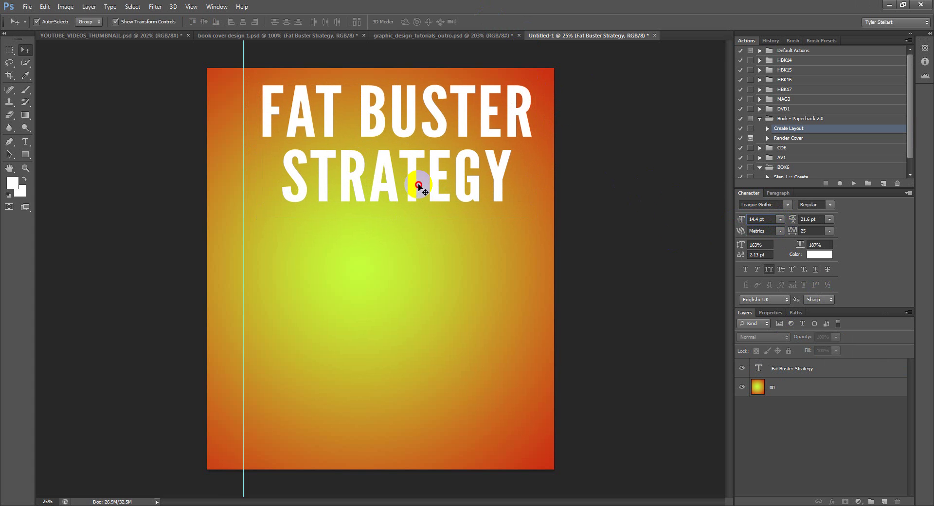
pyautogui.moveTo(419, 185); pyautogui.dragTo(423, 186)
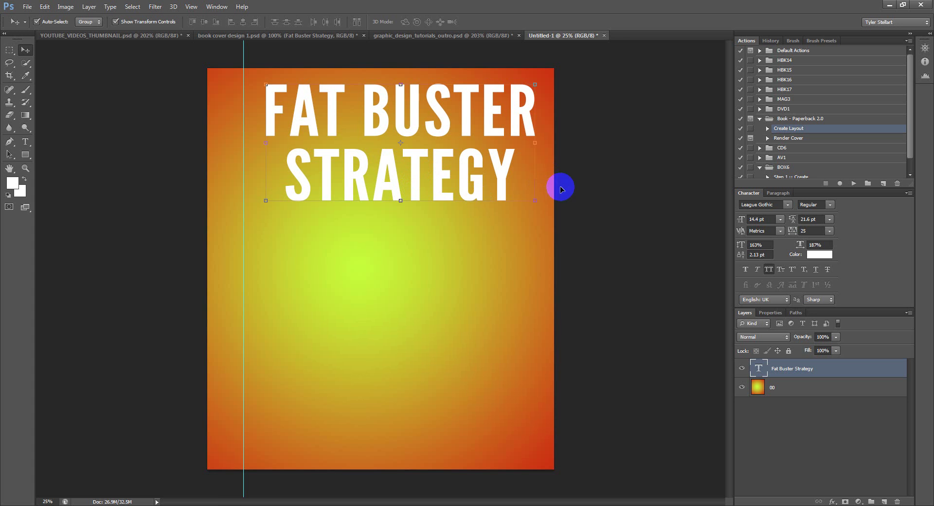
# Step: Copy the subtitle "7 Days Proven Strategies For Losing that Fat Fast!" from book cover design 1.psd into Untitled-1 and color it dark blue
pyautogui.moveTo(228, 40); pyautogui.dragTo(418, 233)
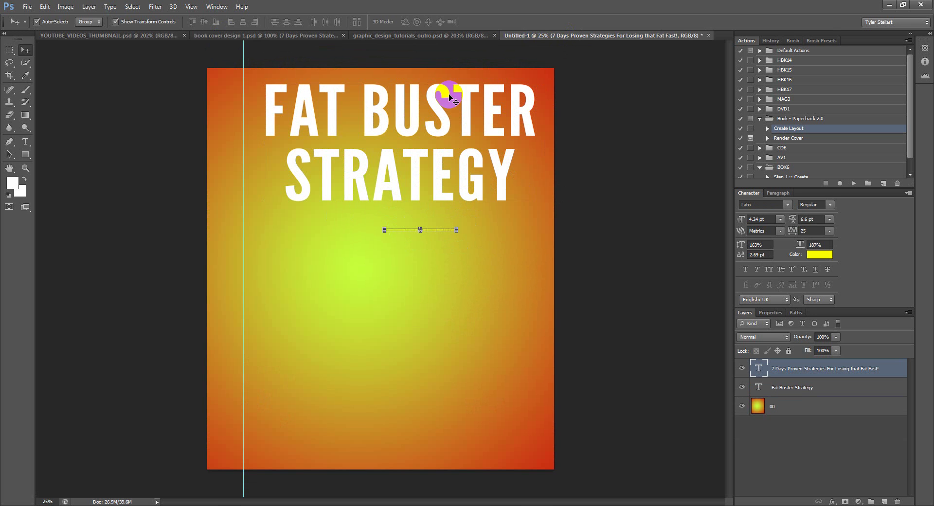
pyautogui.click(298, 36)
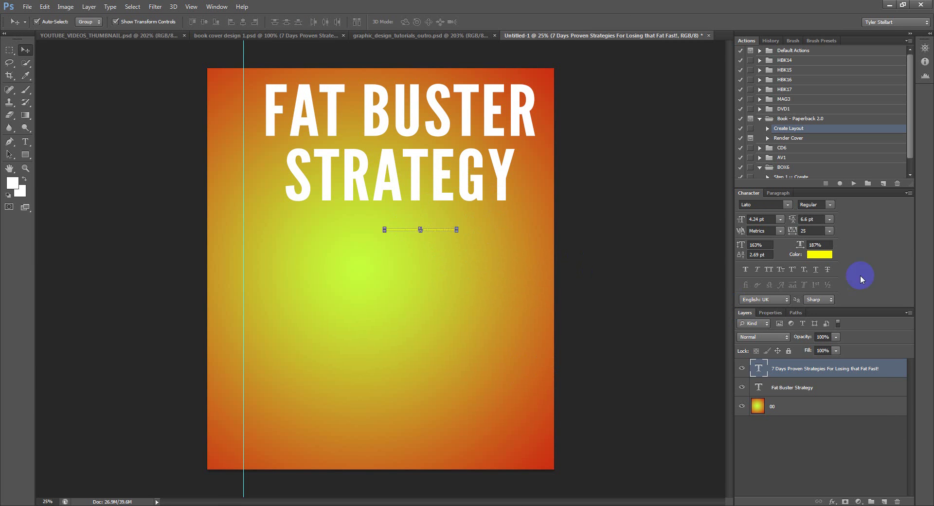
pyautogui.click(817, 256)
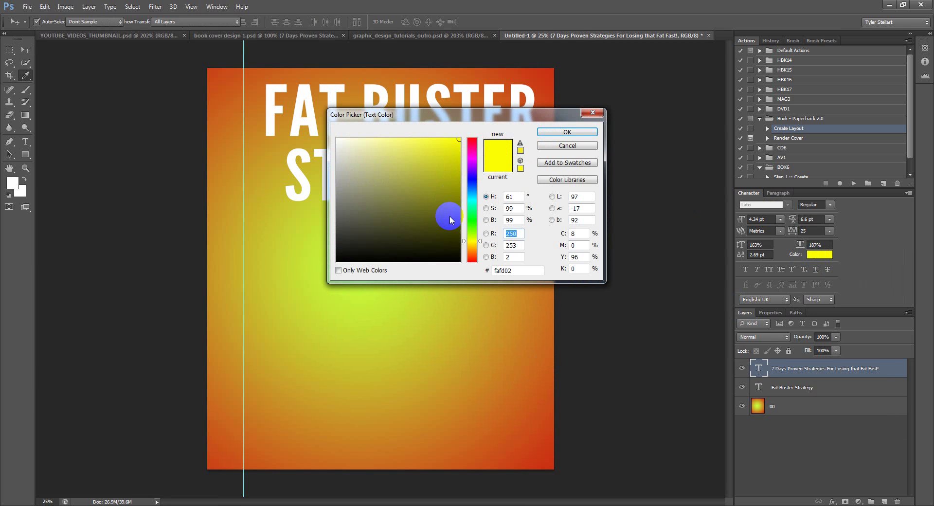
pyautogui.click(472, 178)
pyautogui.click(456, 195)
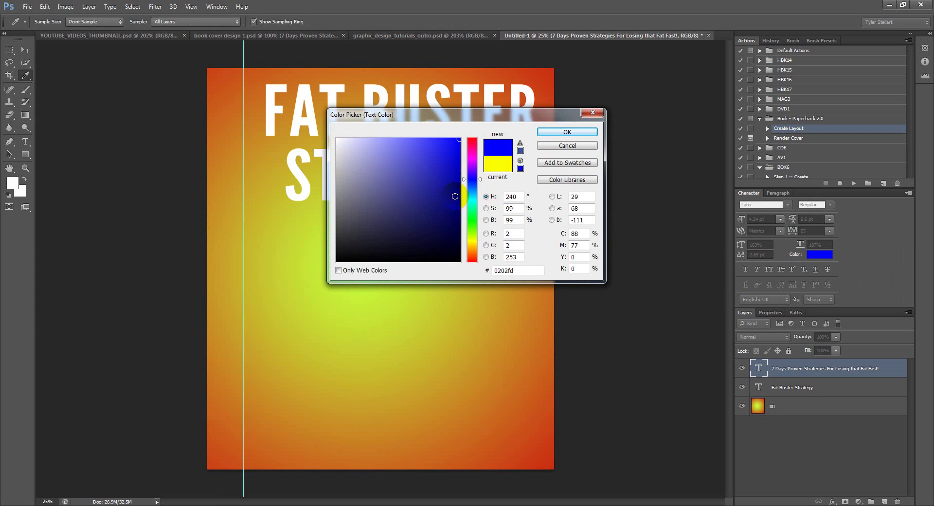
pyautogui.click(570, 131)
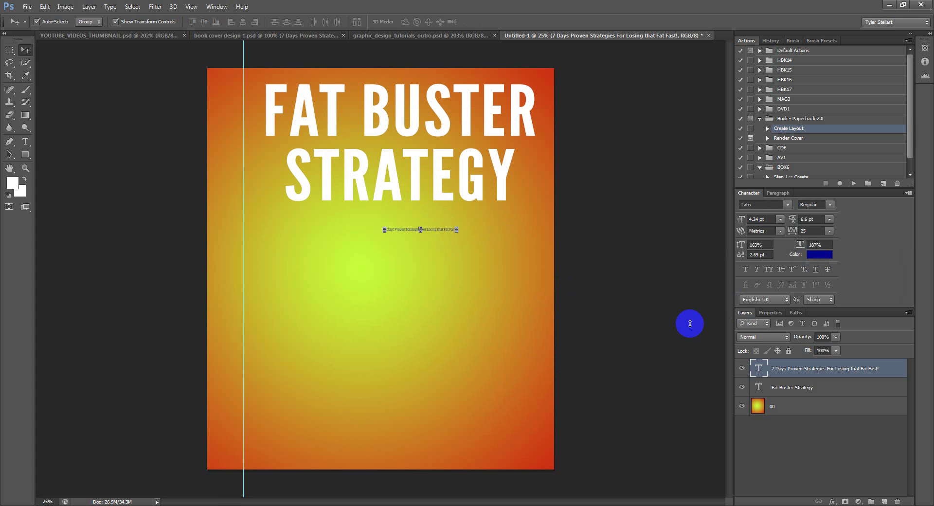
# Step: Set the subtitle's font size to 14 pt and move it directly beneath the title
pyautogui.click(780, 220)
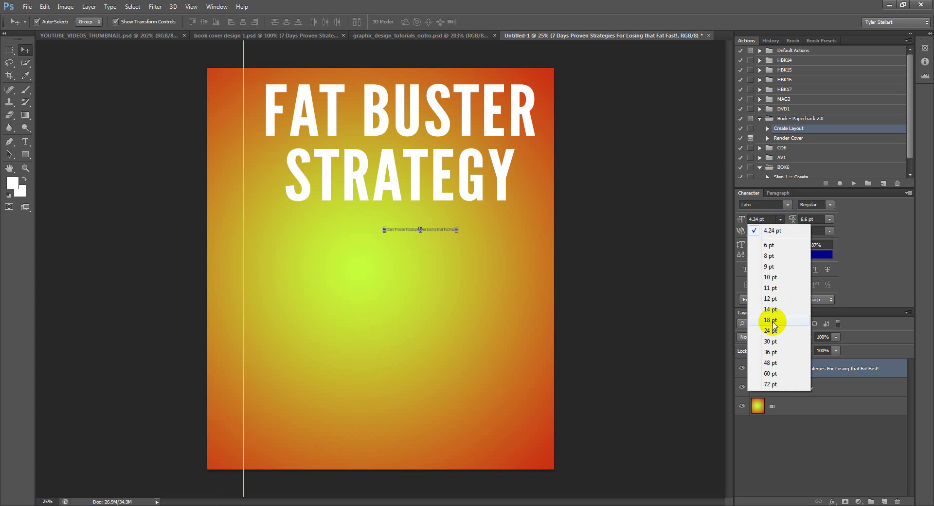
pyautogui.click(772, 288)
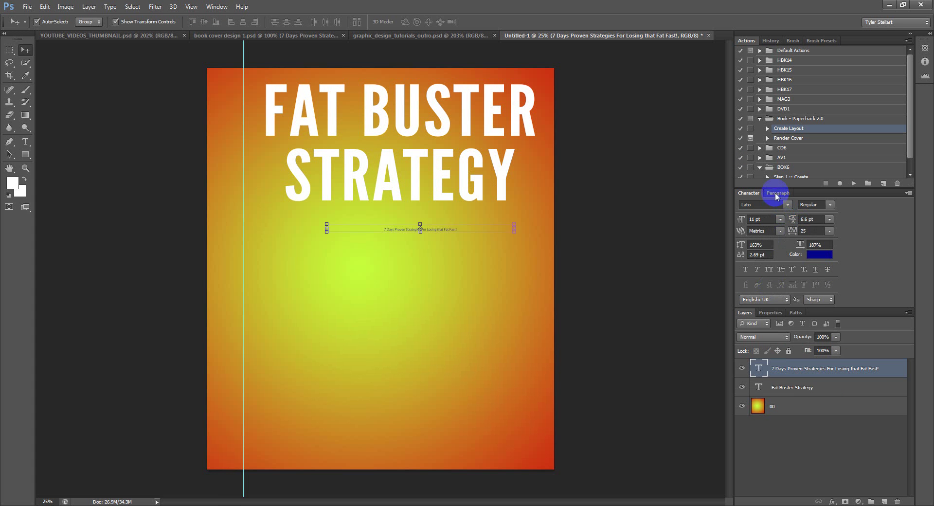
pyautogui.click(780, 219)
pyautogui.click(771, 314)
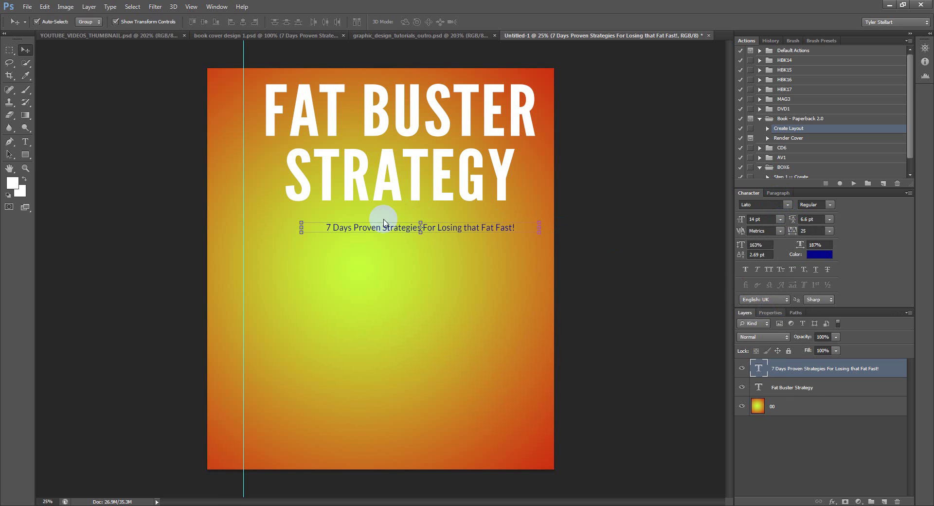
pyautogui.moveTo(390, 231); pyautogui.dragTo(369, 219)
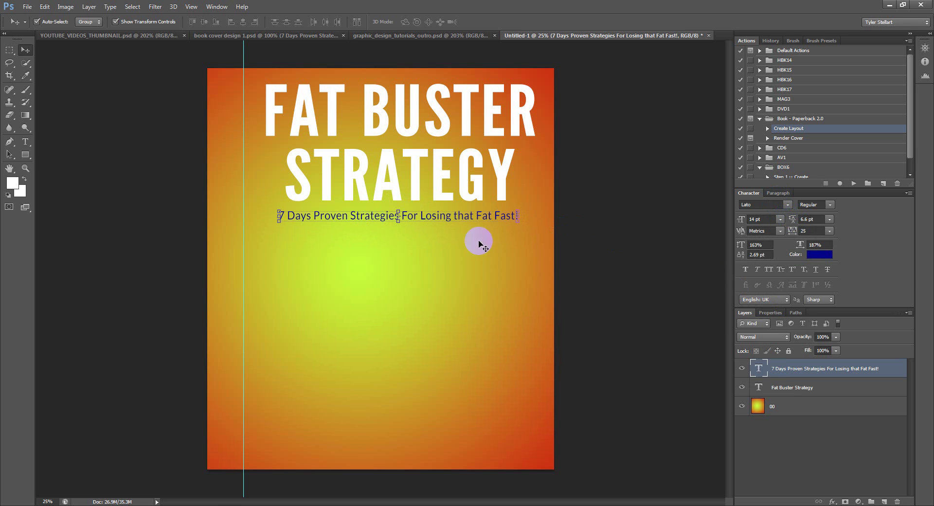
# Step: Set the subtitle's Lato font style to Black and its size to 16 pt
pyautogui.click(829, 205)
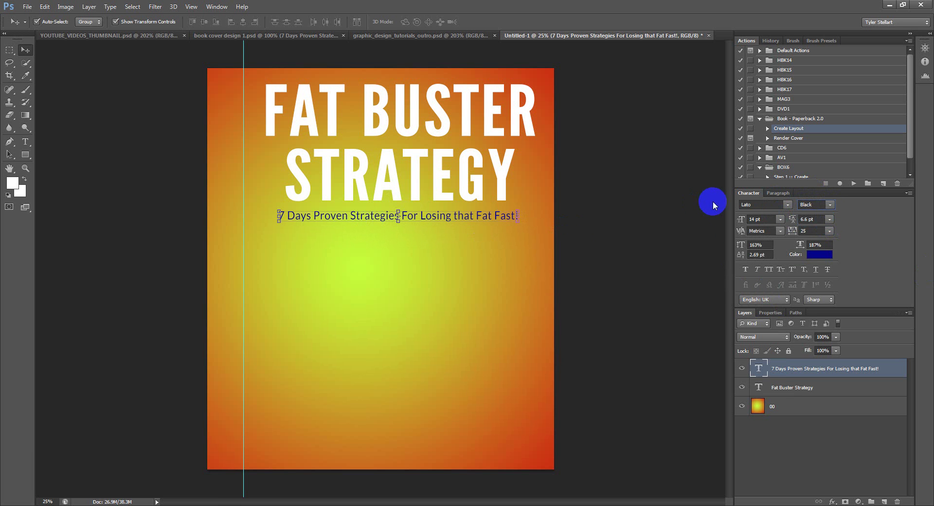
pyautogui.click(781, 220)
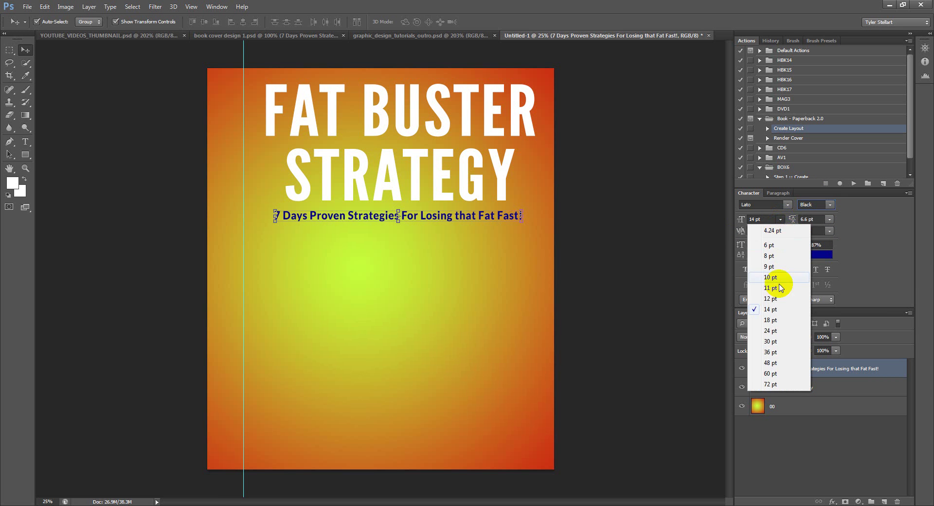
pyautogui.click(773, 320)
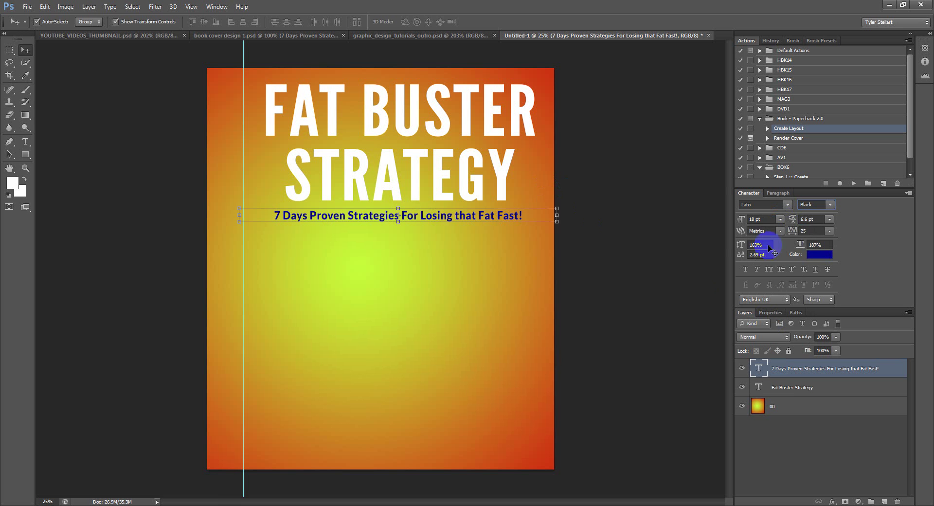
pyautogui.click(761, 220)
pyautogui.write('23')
pyautogui.press('Return')
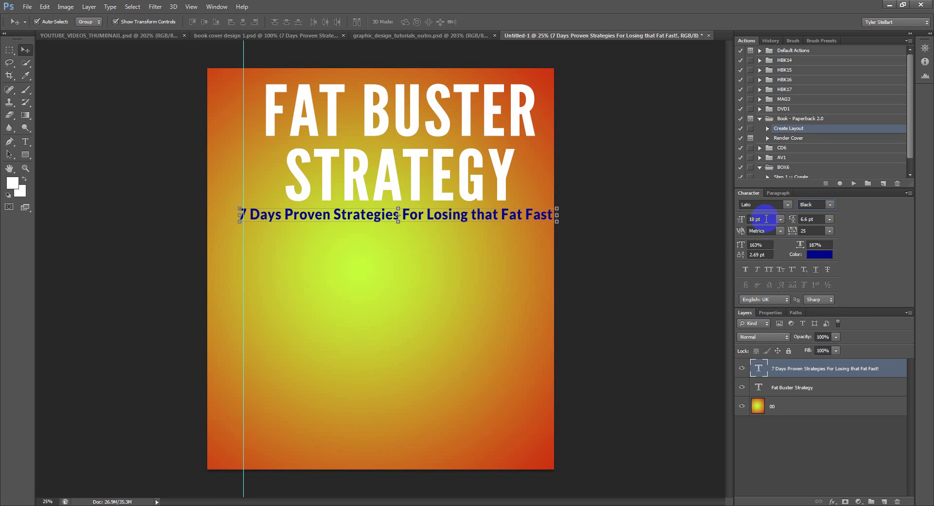
pyautogui.moveTo(766, 219); pyautogui.dragTo(729, 221)
pyautogui.write('16')
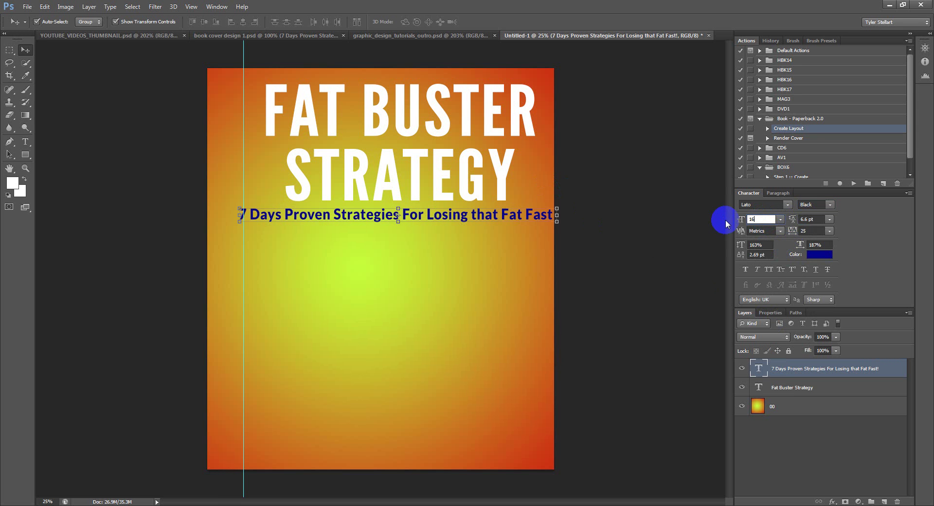
pyautogui.press('Return')
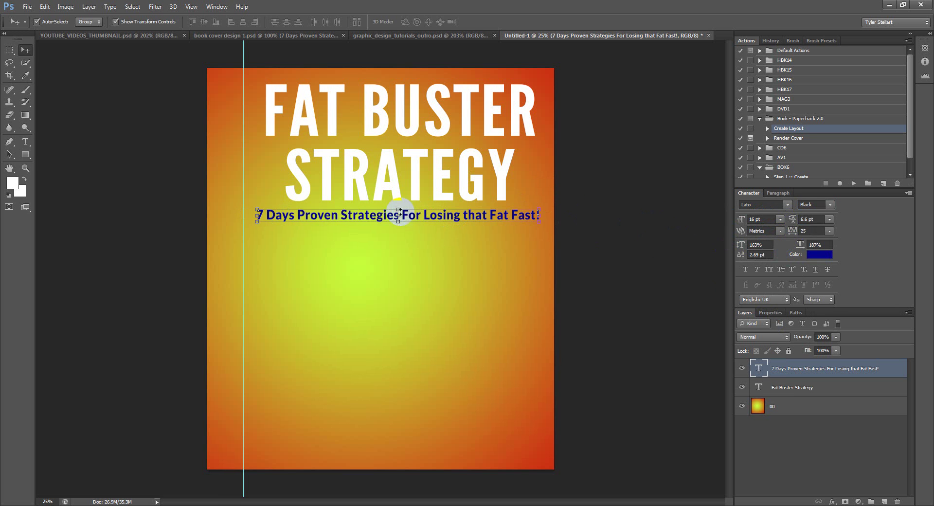
# Step: Stretch the subtitle upward to about 117% of its height and apply the transform
pyautogui.moveTo(399, 211); pyautogui.dragTo(398, 207)
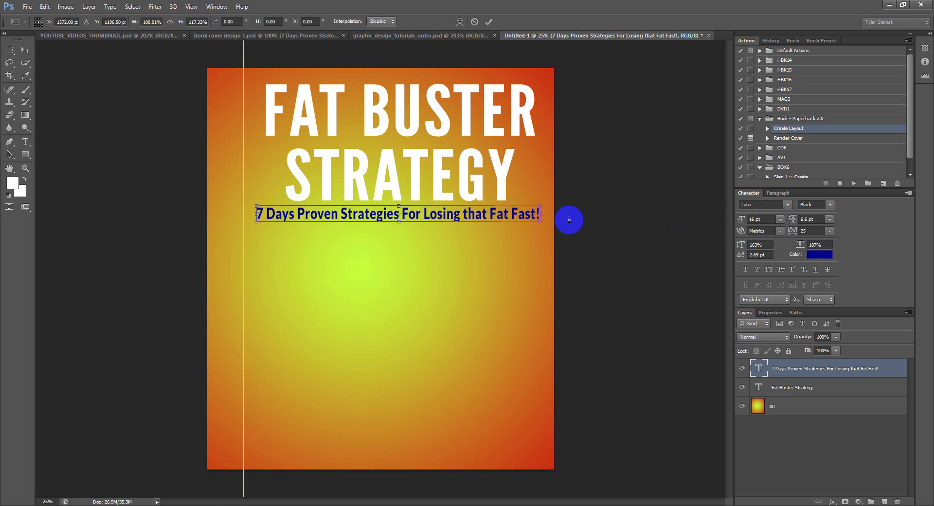
pyautogui.click(489, 22)
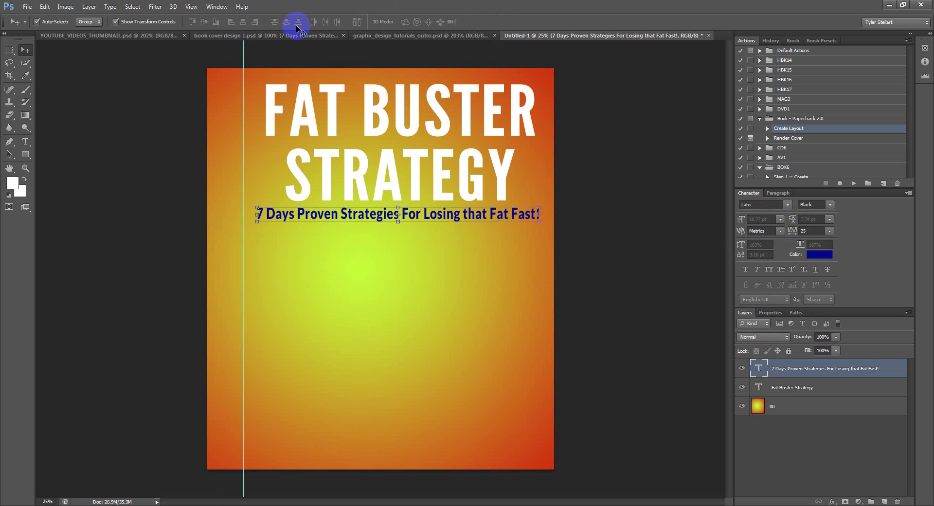
# Step: Copy the author name from book cover design 1.psd to the bottom of Untitled-1 and scale it to about 625%
pyautogui.click(292, 38)
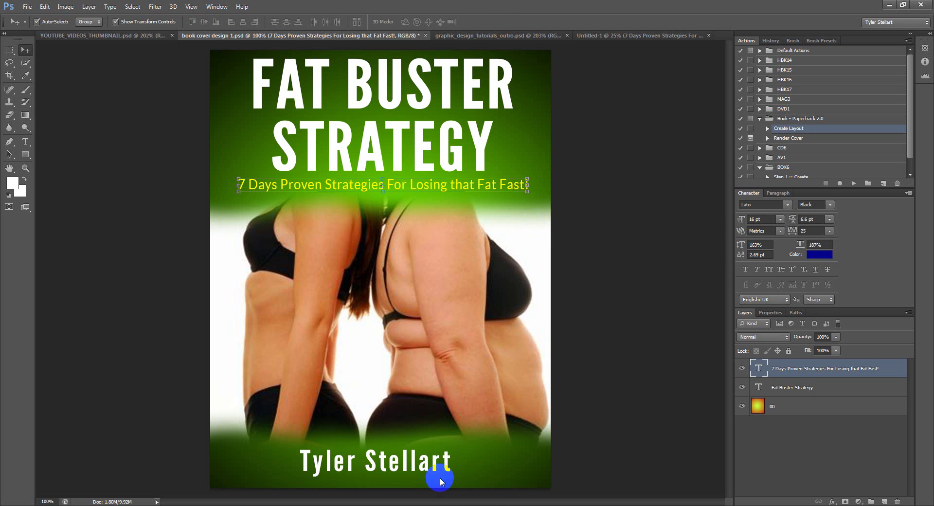
pyautogui.moveTo(416, 464); pyautogui.dragTo(415, 438)
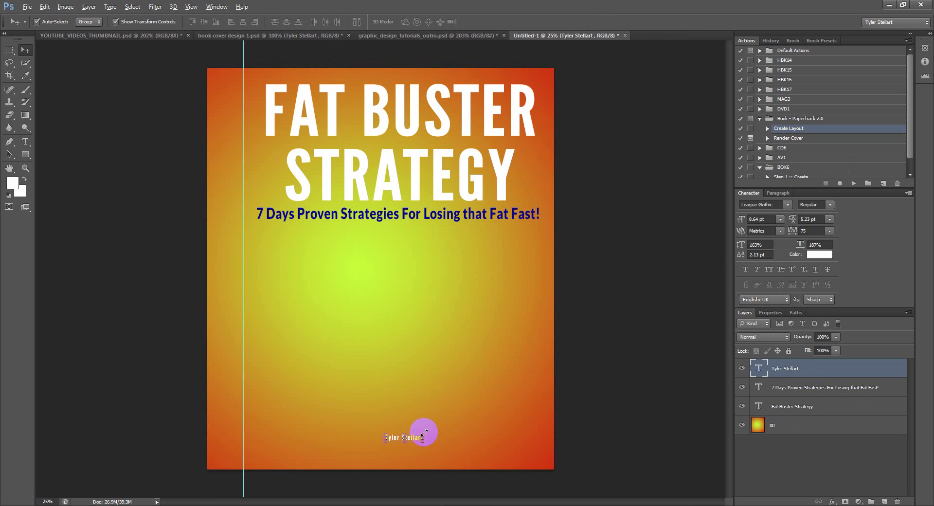
pyautogui.moveTo(424, 431); pyautogui.dragTo(518, 383)
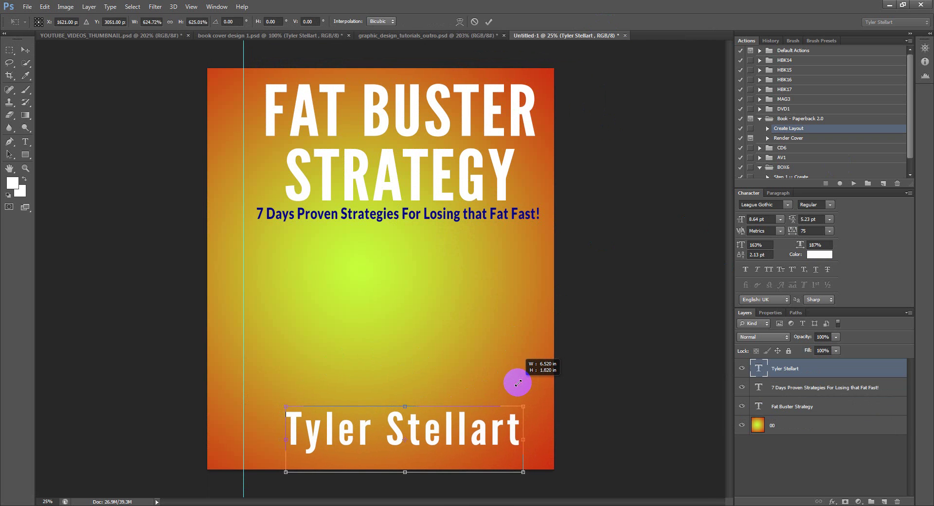
pyautogui.moveTo(446, 438)
pyautogui.mouseDown()
pyautogui.moveTo(432, 452)
pyautogui.moveTo(434, 442)
pyautogui.mouseUp()
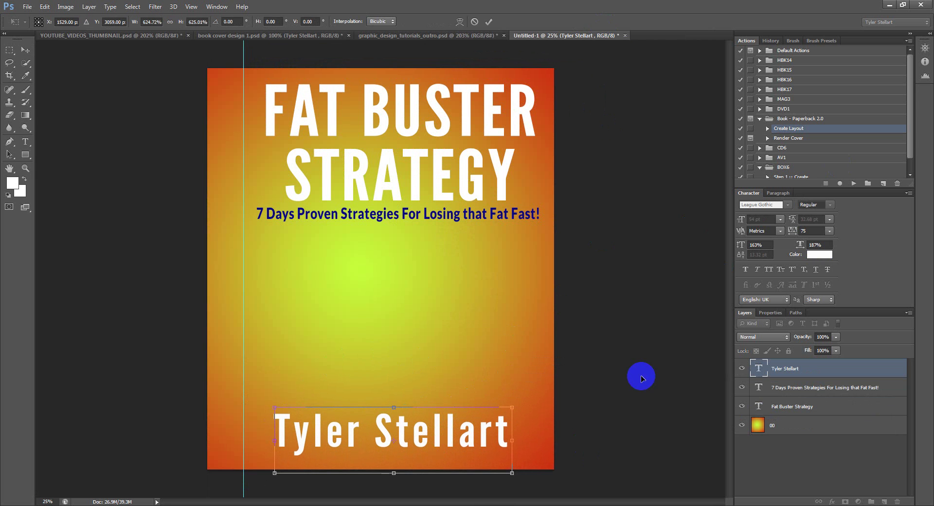
pyautogui.click(489, 22)
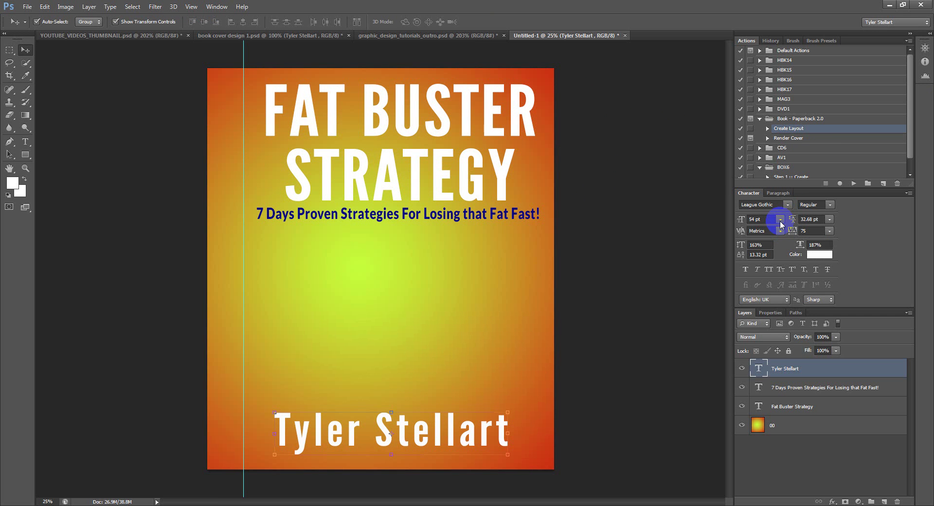
# Step: Set the author name's tracking to 25
pyautogui.click(829, 231)
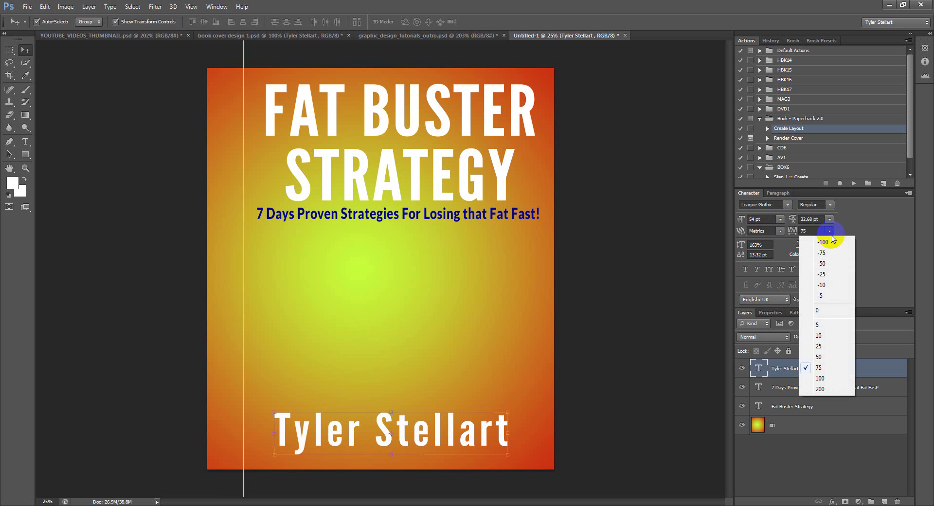
pyautogui.click(823, 348)
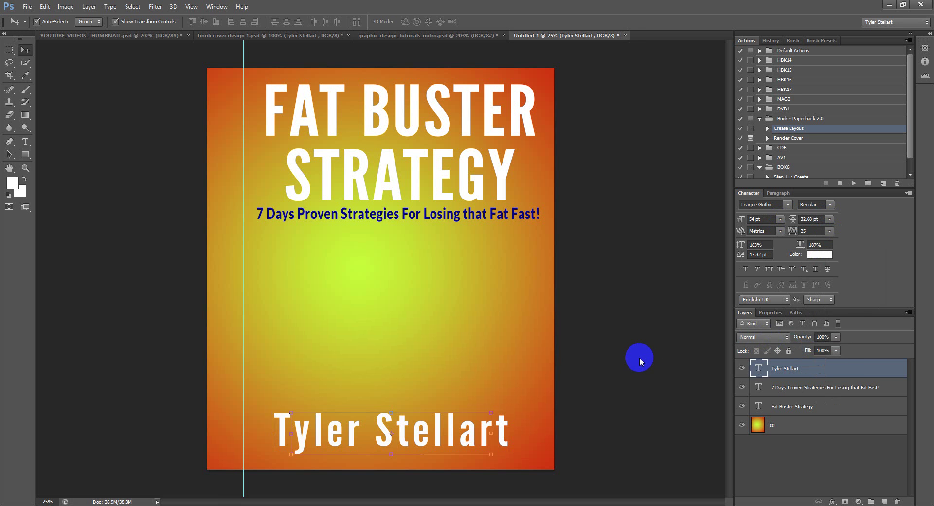
pyautogui.click(465, 427)
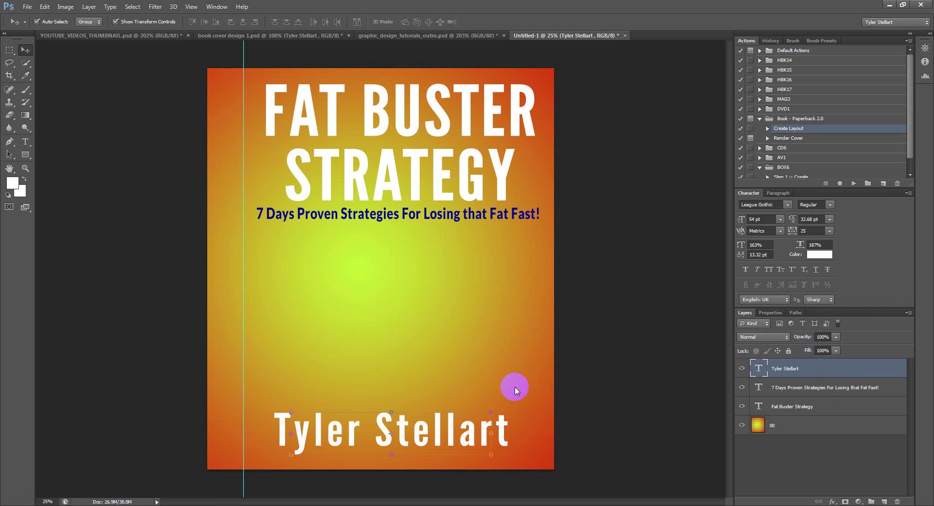
pyautogui.click(433, 423)
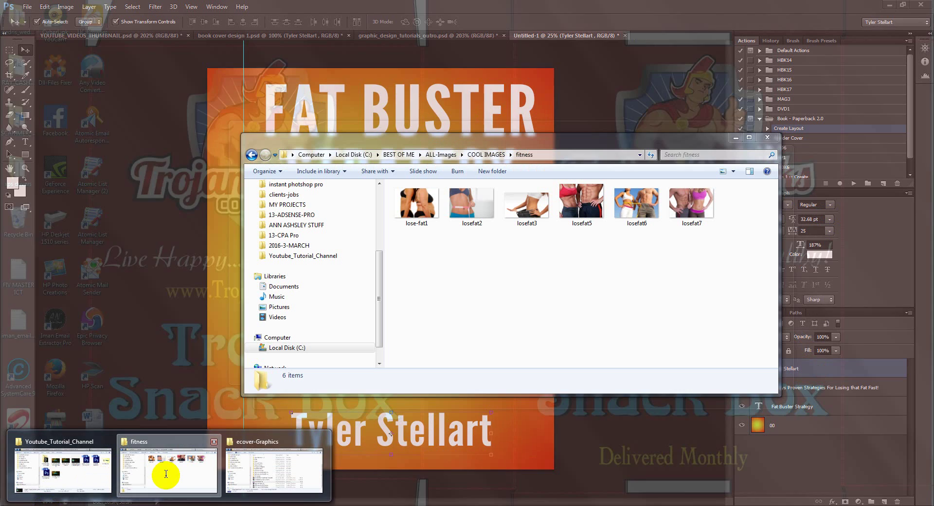
# Step: Place the losefat5 image from the fitness folder into the Untitled-1 cover
pyautogui.click(161, 469)
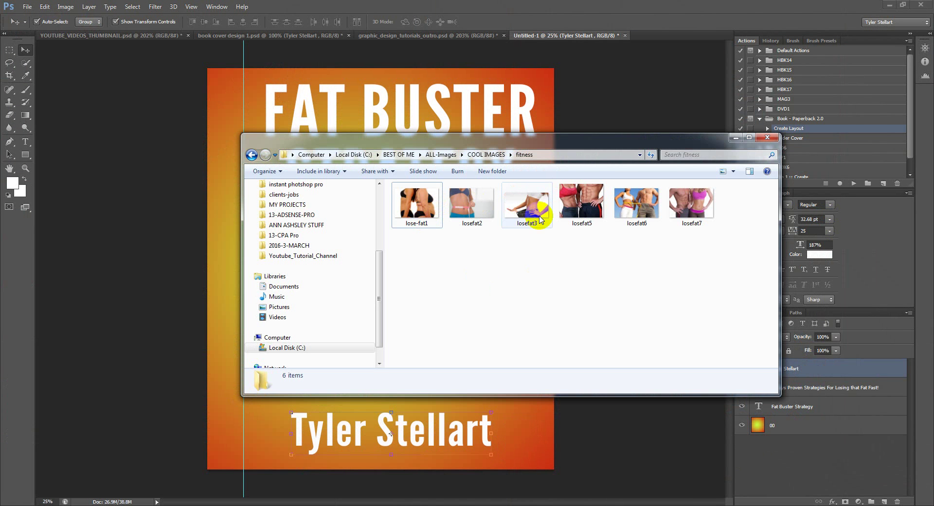
pyautogui.click(593, 203)
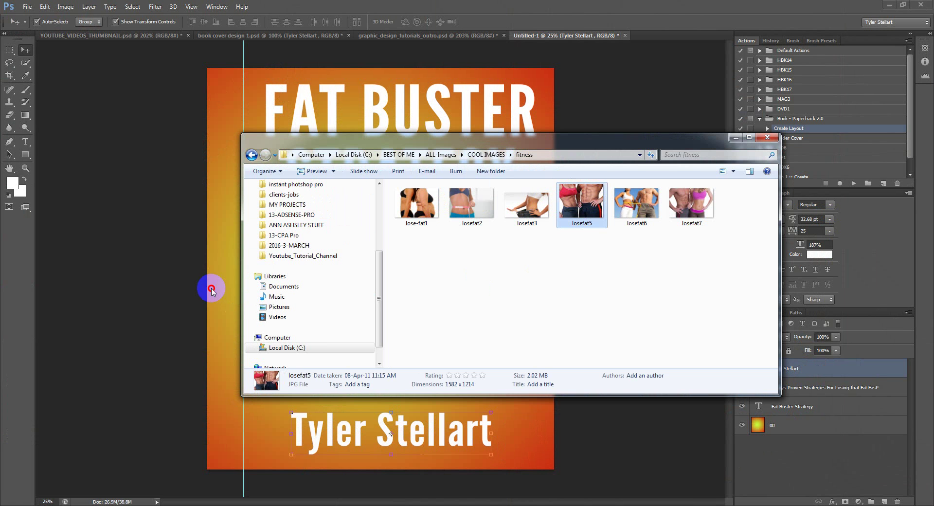
pyautogui.moveTo(285, 281); pyautogui.dragTo(734, 140)
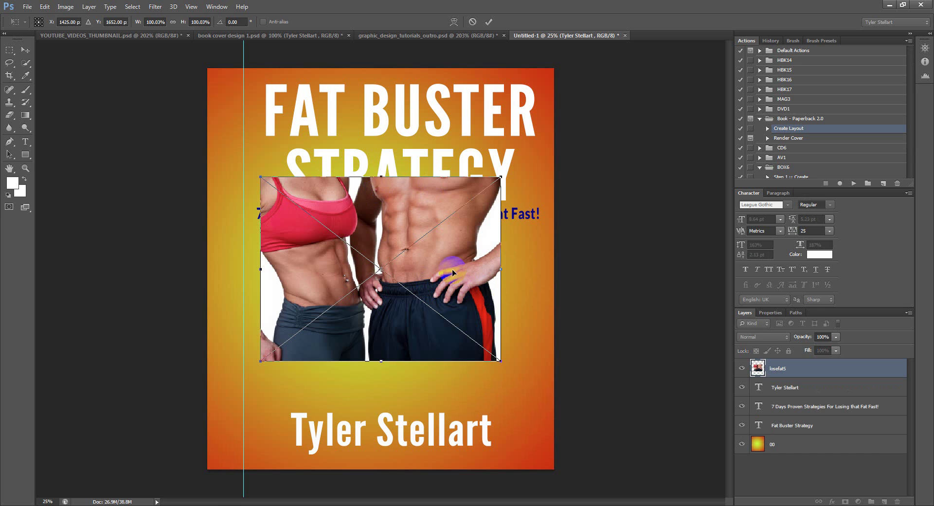
# Step: Scale the placed photo to about 146%, position it over the cover's lower part below the title, and apply the transform
pyautogui.moveTo(451, 269); pyautogui.dragTo(452, 319)
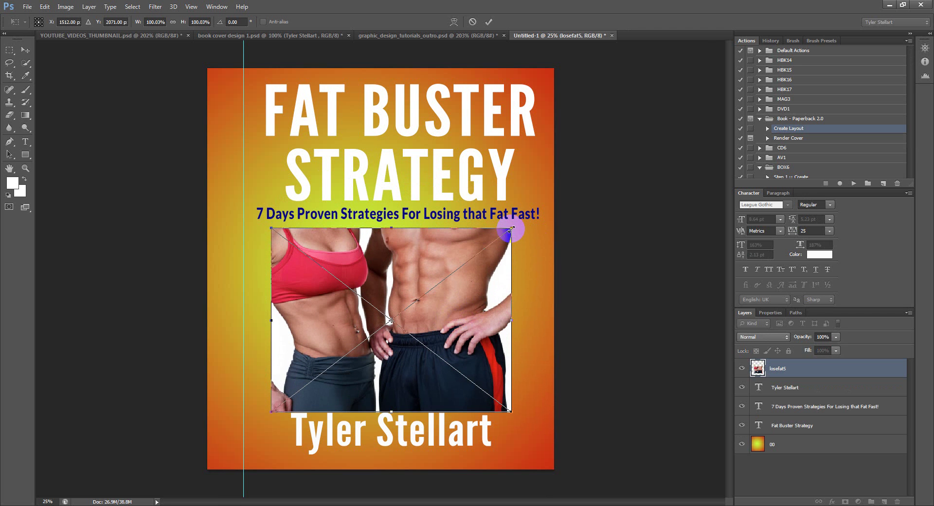
pyautogui.moveTo(511, 229); pyautogui.dragTo(561, 190)
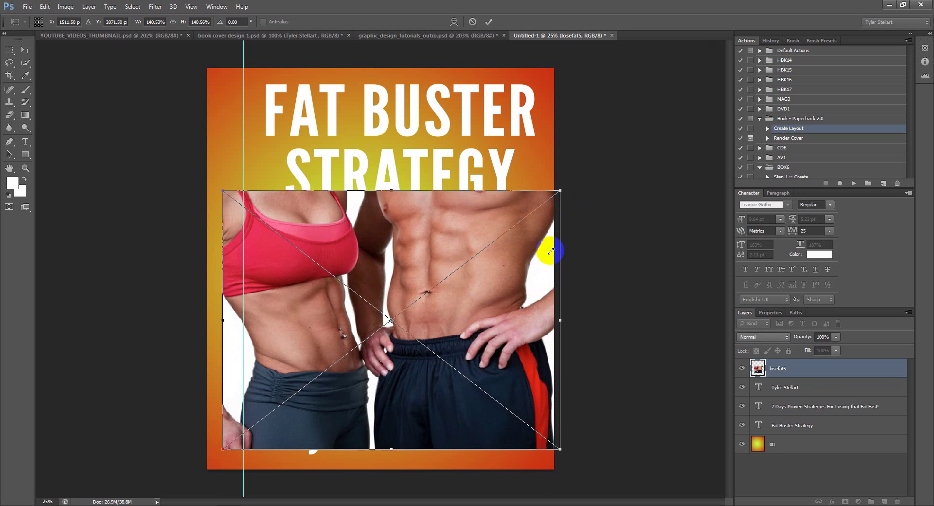
pyautogui.moveTo(550, 263); pyautogui.dragTo(545, 273)
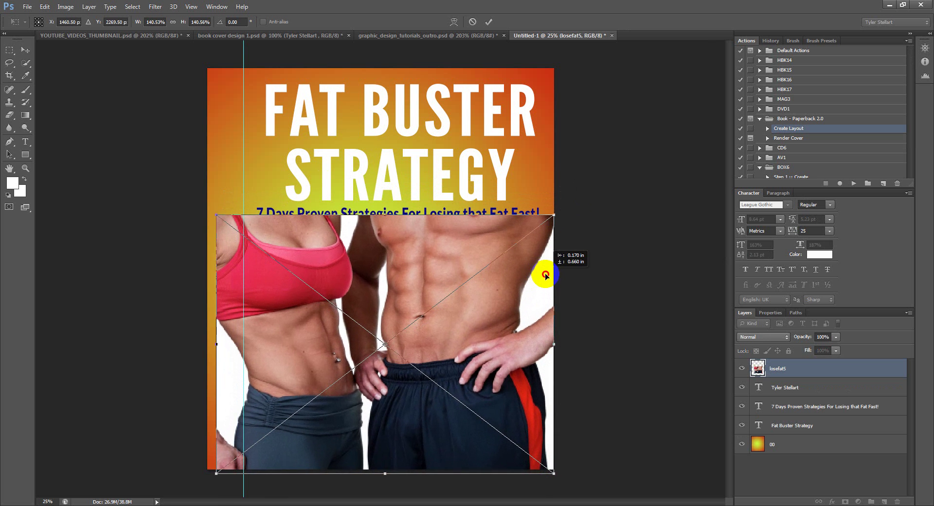
pyautogui.moveTo(555, 211)
pyautogui.mouseDown()
pyautogui.moveTo(575, 201)
pyautogui.moveTo(560, 205)
pyautogui.mouseUp()
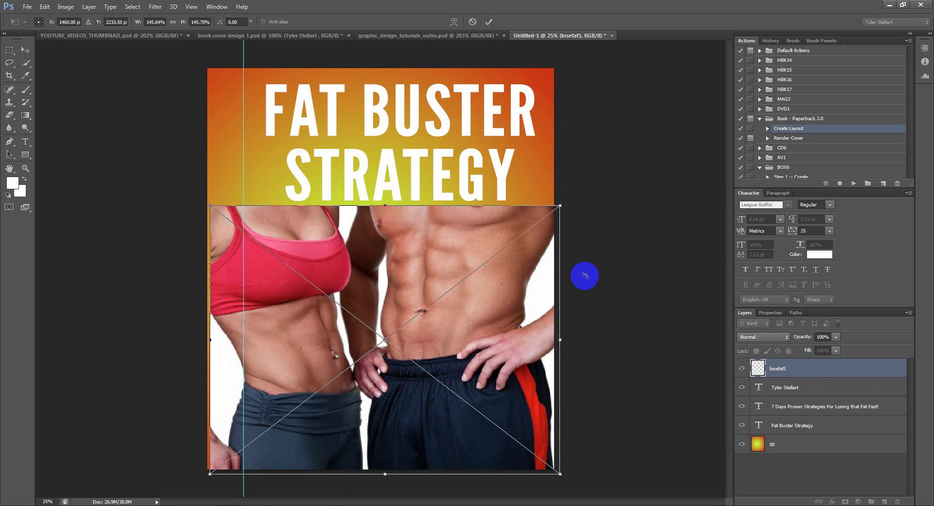
pyautogui.click(489, 21)
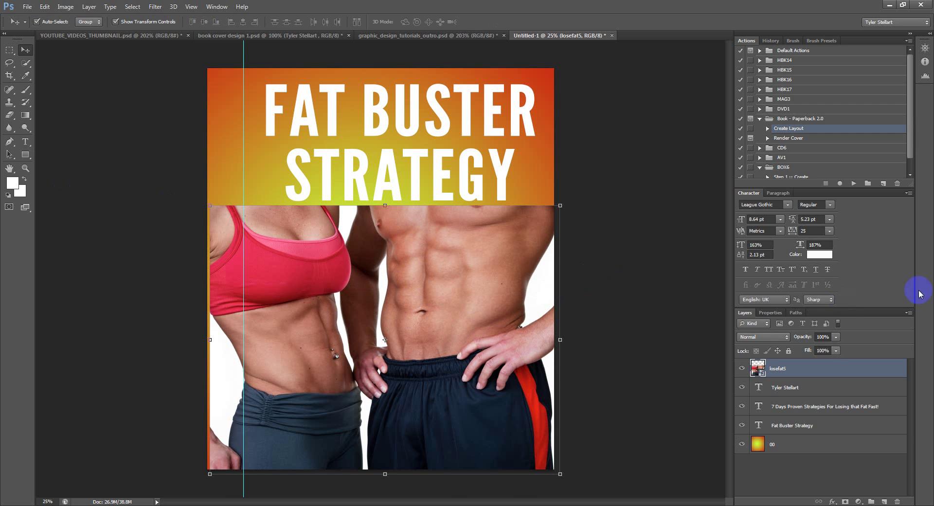
# Step: Rasterize the losefat5 layer and set up the Eraser with a 500 px brush at 0% hardness
pyautogui.rightClick(805, 373)
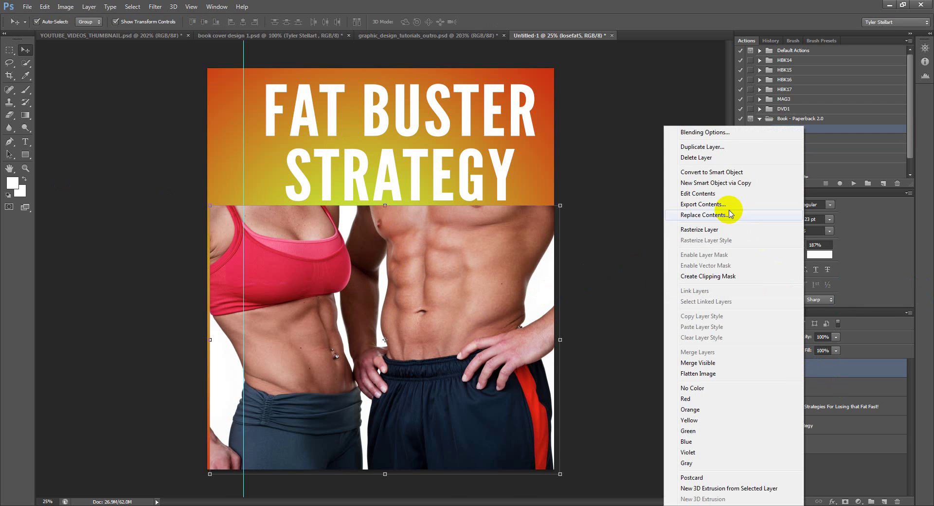
pyautogui.click(701, 230)
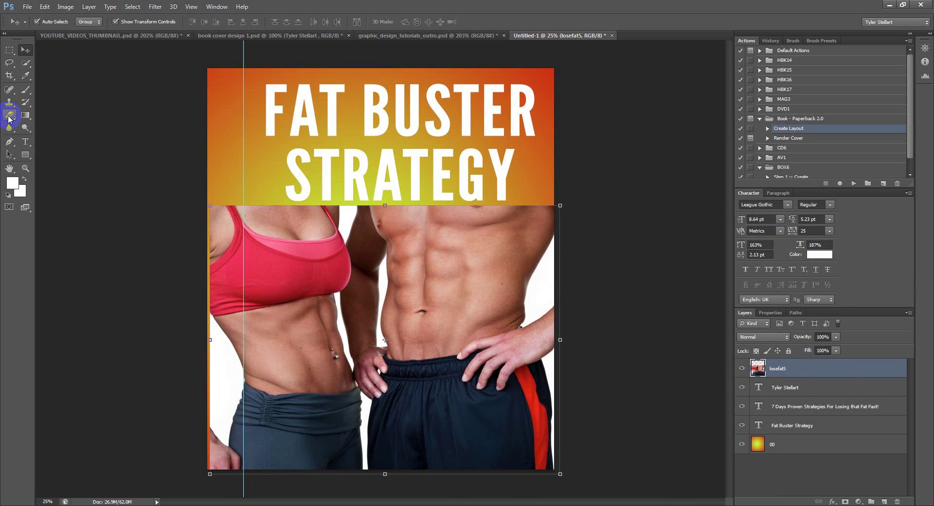
pyautogui.click(9, 115)
pyautogui.click(297, 231)
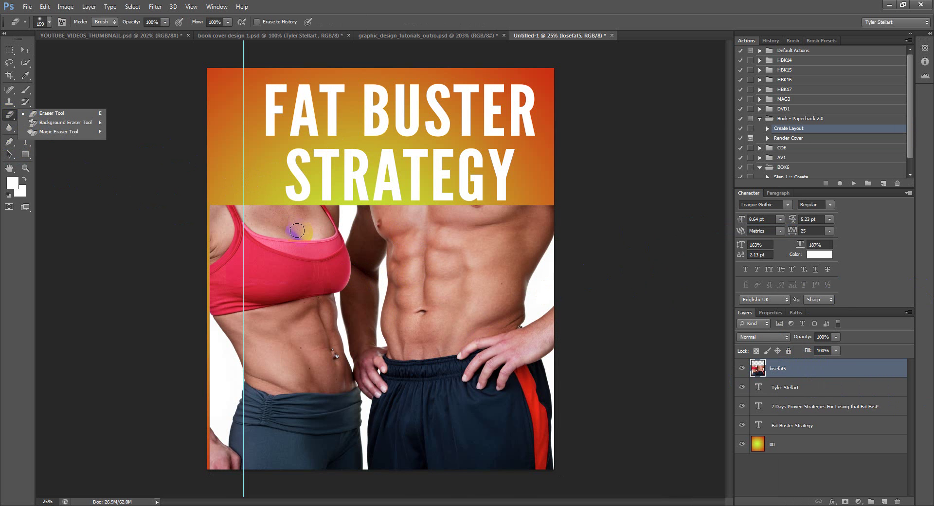
pyautogui.click(247, 189)
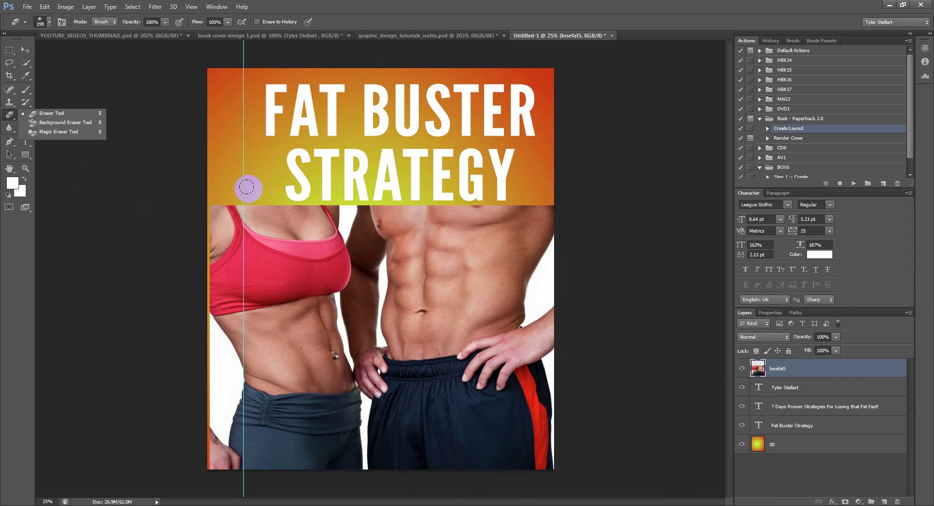
pyautogui.press(']')
pyautogui.press(']')
pyautogui.press(']')
pyautogui.press(']')
pyautogui.press(']')
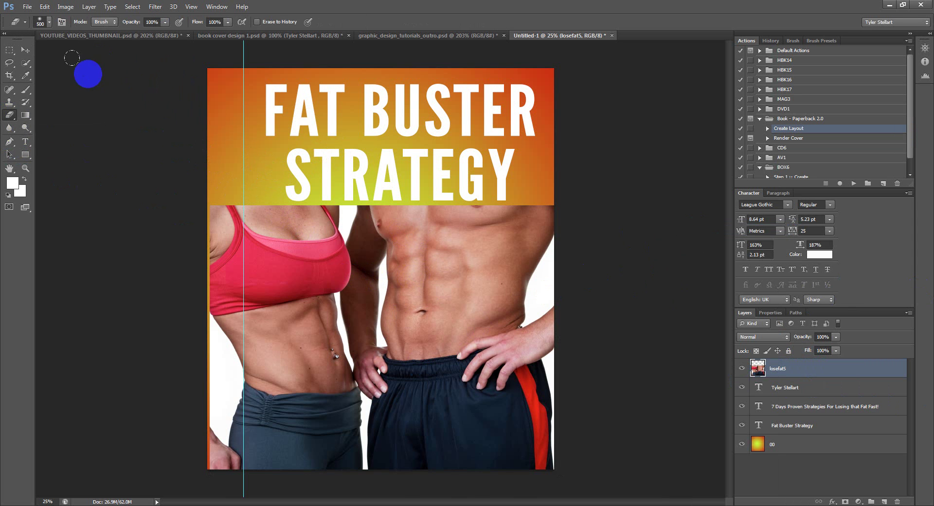
pyautogui.click(47, 22)
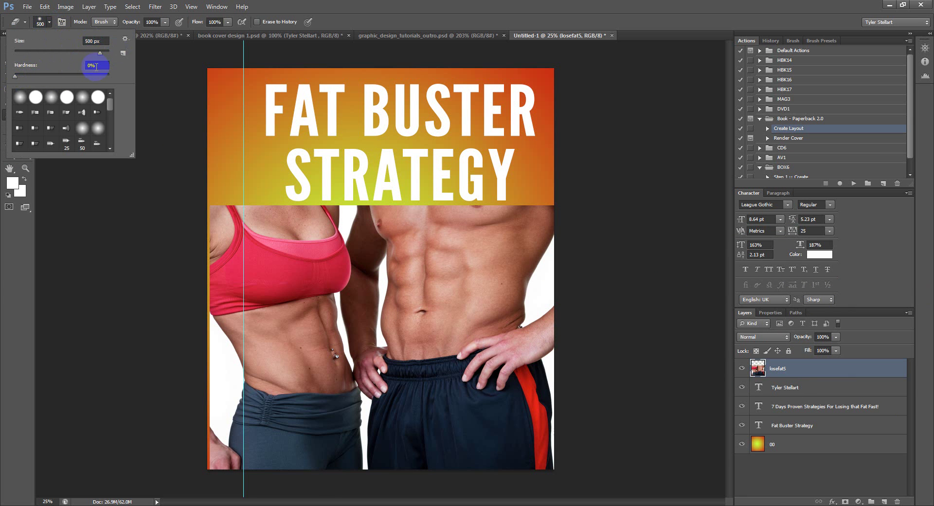
pyautogui.click(200, 178)
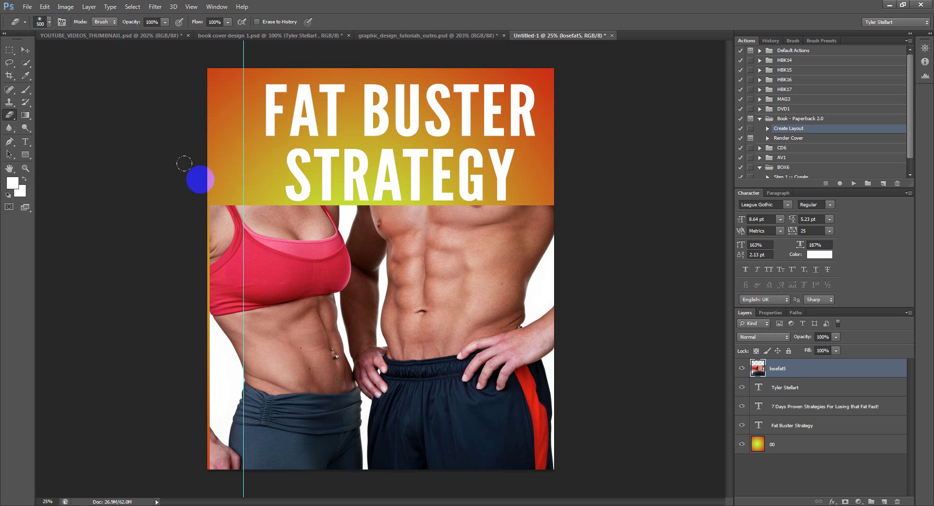
# Step: Erase the photo's top and bottom edges to blend them into the gradient and uncover the subtitle and author name
pyautogui.click(205, 173)
pyautogui.moveTo(205, 173)
pyautogui.mouseDown()
pyautogui.moveTo(344, 160)
pyautogui.moveTo(311, 170)
pyautogui.moveTo(435, 167)
pyautogui.moveTo(354, 167)
pyautogui.moveTo(496, 151)
pyautogui.moveTo(367, 173)
pyautogui.moveTo(494, 179)
pyautogui.moveTo(255, 163)
pyautogui.mouseUp()
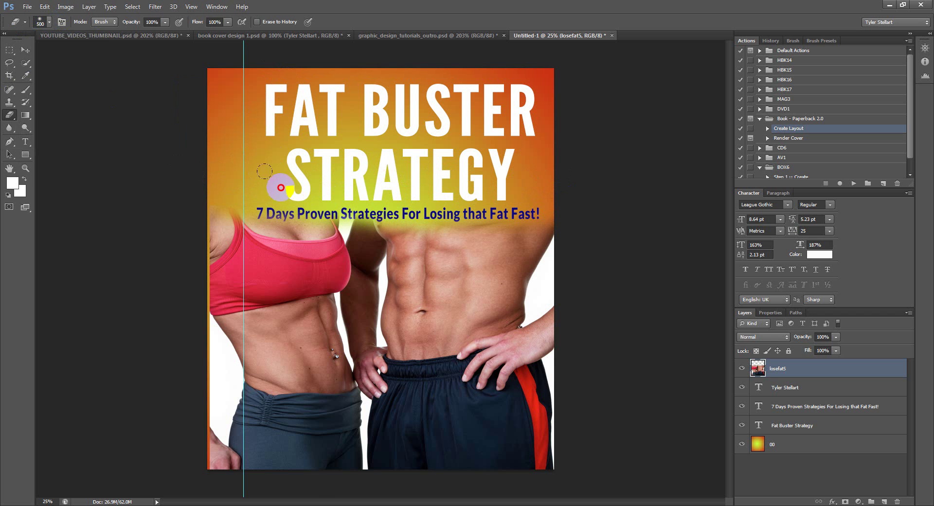
pyautogui.moveTo(258, 455)
pyautogui.mouseDown()
pyautogui.moveTo(236, 481)
pyautogui.moveTo(210, 482)
pyautogui.moveTo(286, 456)
pyautogui.moveTo(406, 468)
pyautogui.moveTo(603, 463)
pyautogui.moveTo(501, 462)
pyautogui.moveTo(512, 462)
pyautogui.mouseUp()
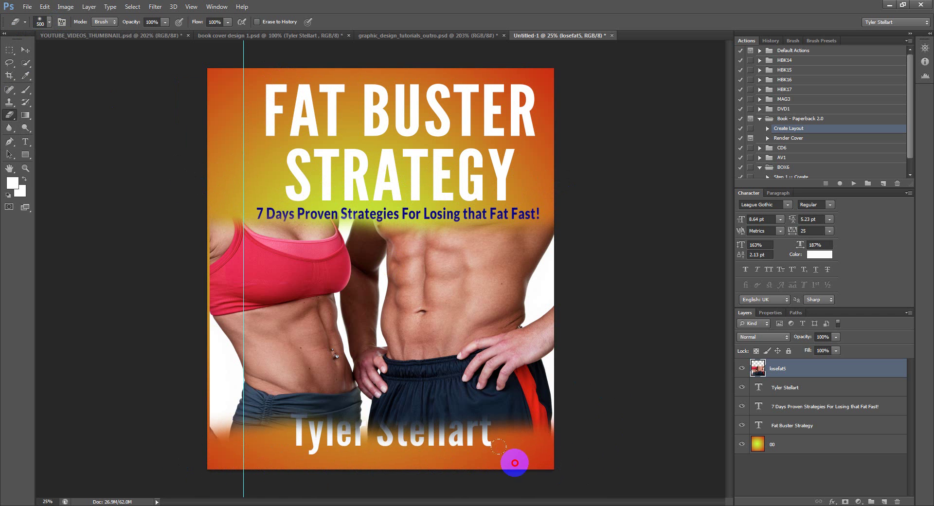
pyautogui.moveTo(287, 465)
pyautogui.mouseDown()
pyautogui.moveTo(166, 442)
pyautogui.moveTo(192, 450)
pyautogui.moveTo(541, 421)
pyautogui.moveTo(471, 435)
pyautogui.moveTo(462, 448)
pyautogui.moveTo(333, 461)
pyautogui.moveTo(268, 436)
pyautogui.moveTo(184, 434)
pyautogui.moveTo(546, 455)
pyautogui.mouseUp()
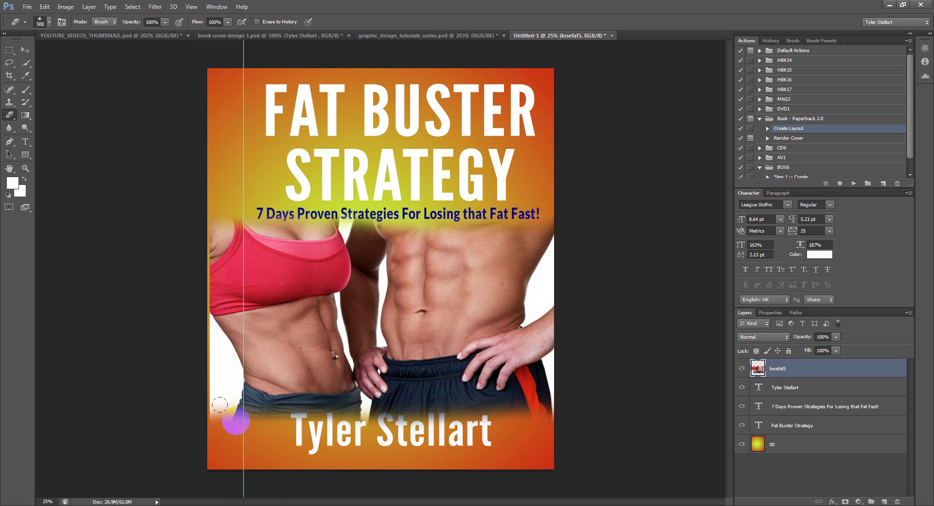
pyautogui.moveTo(233, 444)
pyautogui.mouseDown()
pyautogui.moveTo(337, 445)
pyautogui.moveTo(492, 467)
pyautogui.moveTo(440, 446)
pyautogui.moveTo(549, 442)
pyautogui.moveTo(564, 454)
pyautogui.moveTo(381, 442)
pyautogui.moveTo(339, 450)
pyautogui.moveTo(323, 435)
pyautogui.moveTo(333, 436)
pyautogui.moveTo(198, 450)
pyautogui.mouseUp()
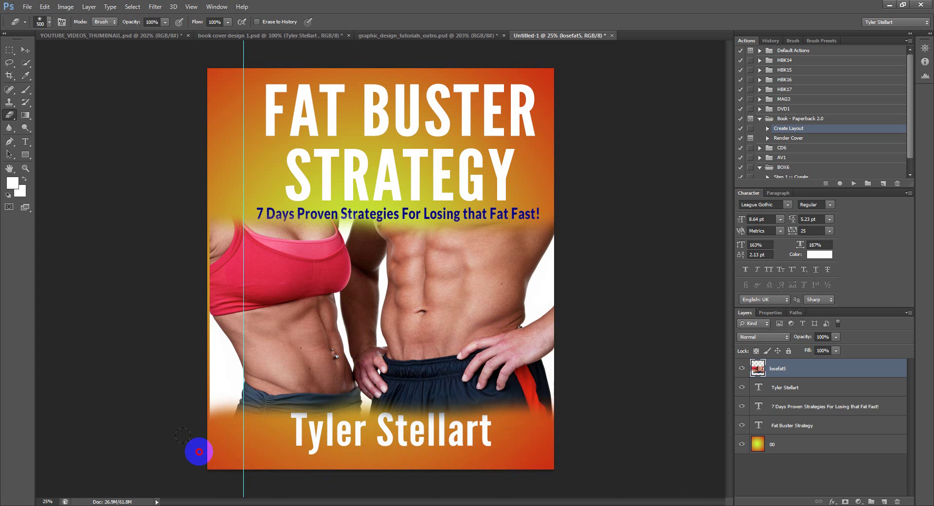
# Step: Set the author name's font size to 48 pt
pyautogui.click(25, 49)
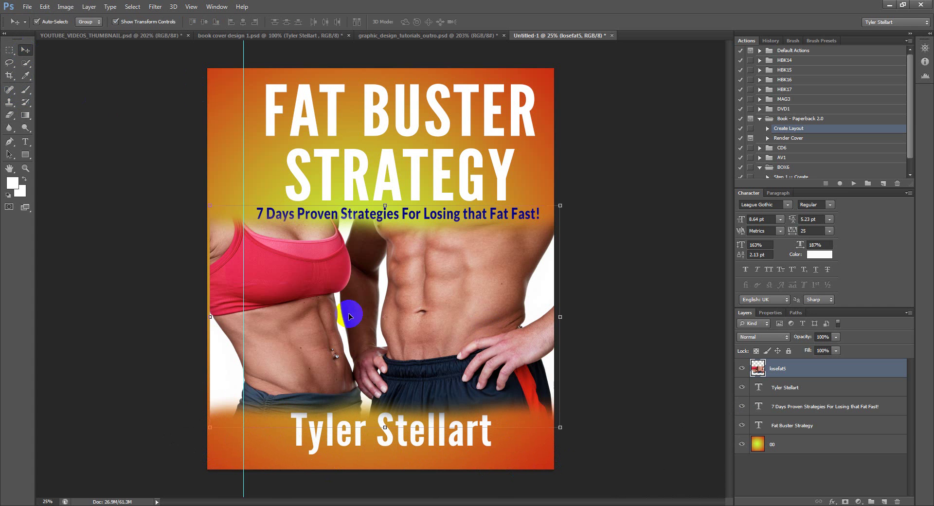
pyautogui.click(444, 444)
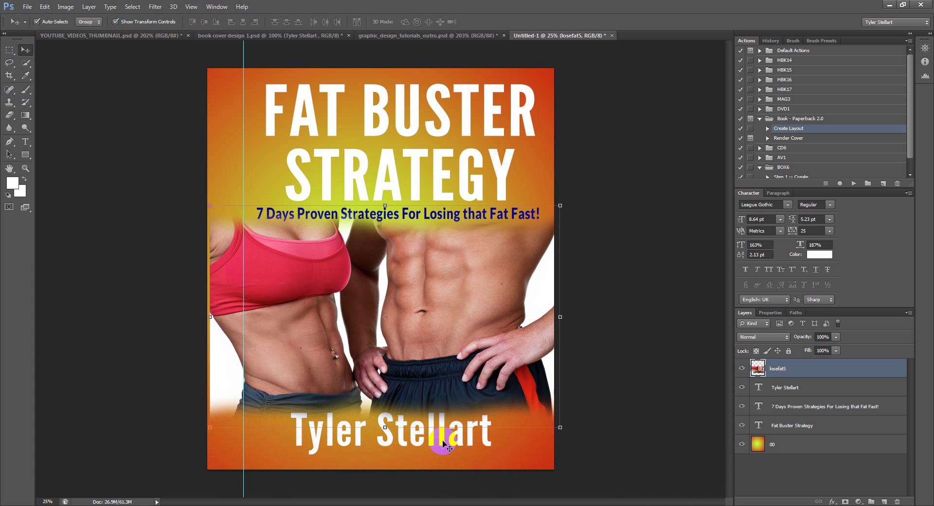
pyautogui.click(444, 445)
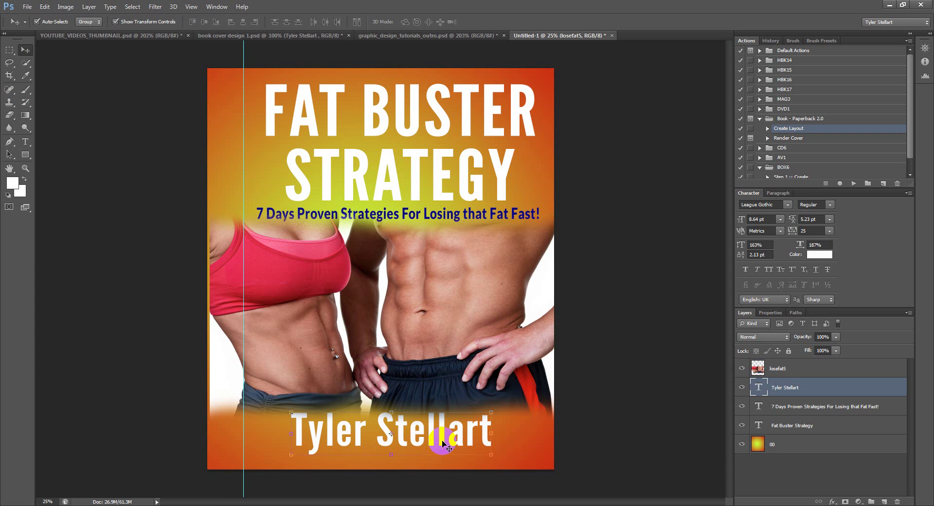
pyautogui.click(442, 445)
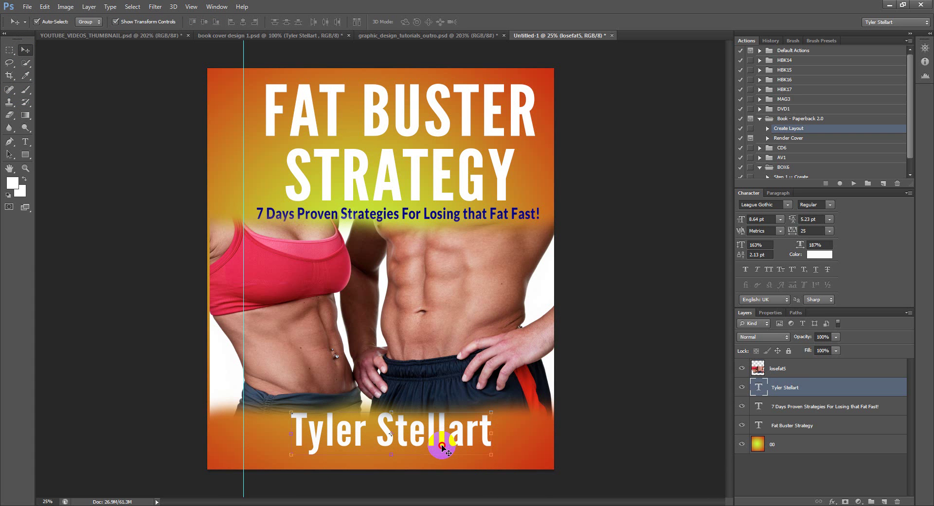
pyautogui.click(780, 220)
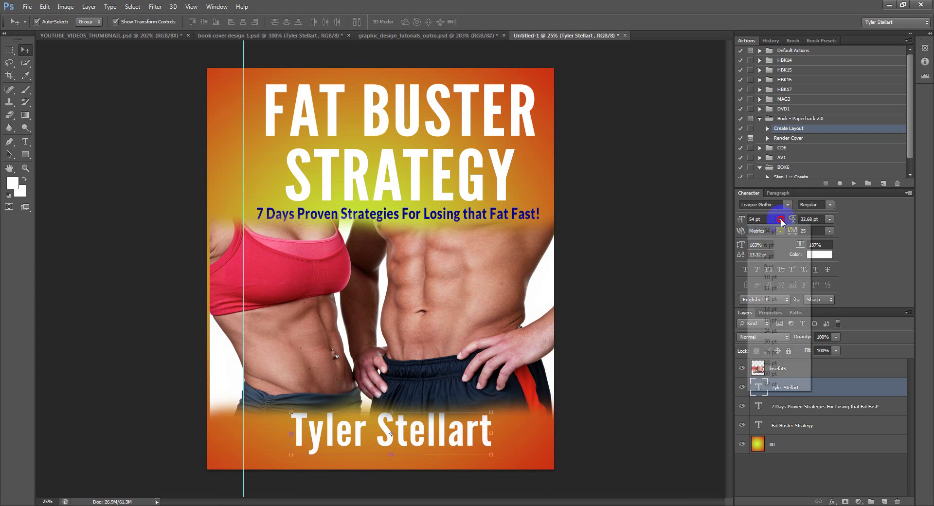
pyautogui.click(773, 362)
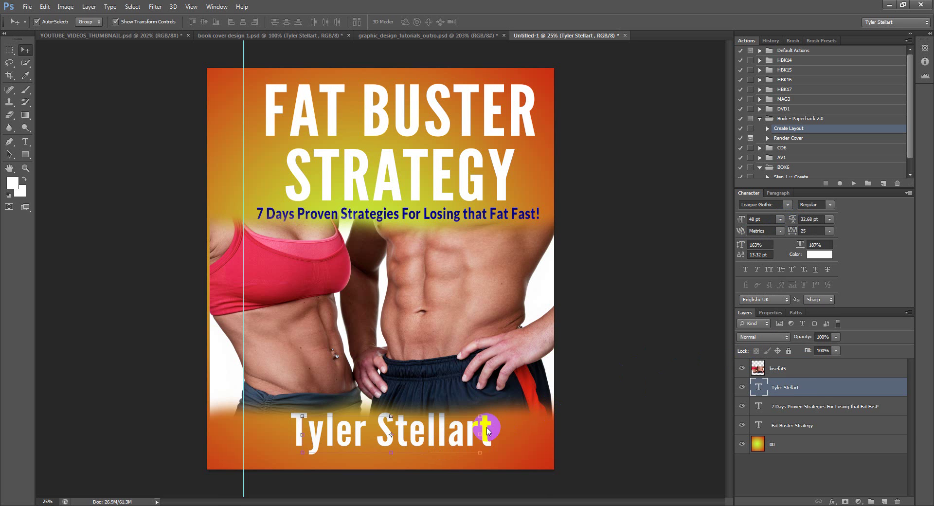
# Step: Move the author name slightly down below the photo and shift the photo left to cover the gap at the cover's left edge
pyautogui.click(438, 442)
pyautogui.moveTo(439, 441); pyautogui.dragTo(430, 444)
pyautogui.moveTo(449, 316); pyautogui.dragTo(443, 318)
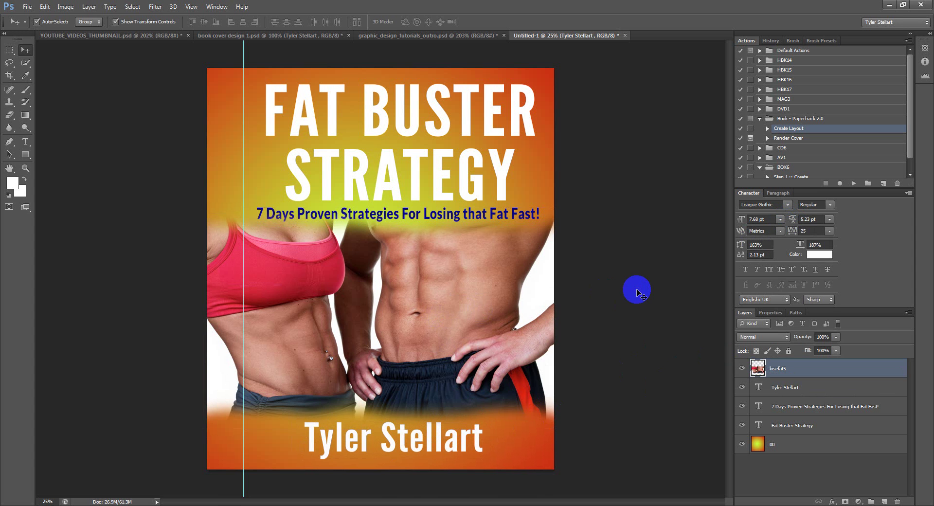
# Step: Move the book title and the subtitle slightly up on the cover
pyautogui.click(637, 291)
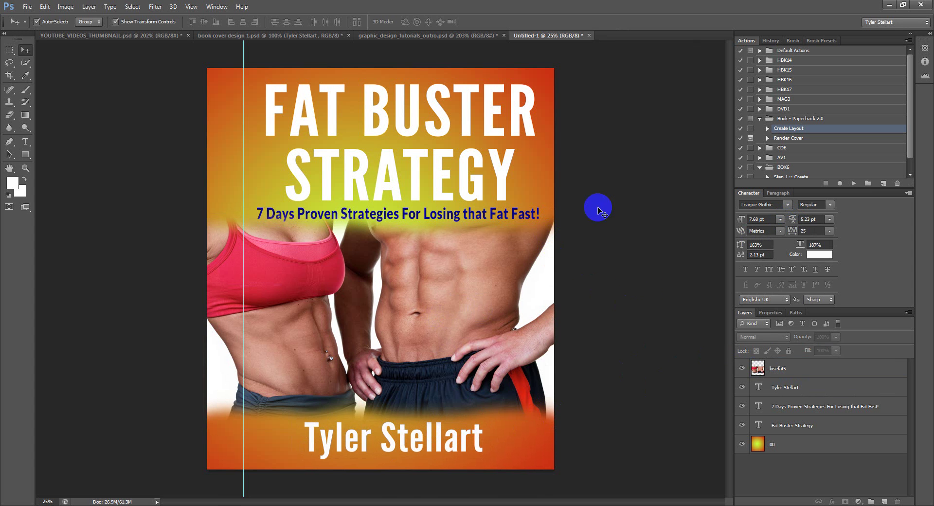
pyautogui.moveTo(506, 154); pyautogui.dragTo(506, 150)
pyautogui.moveTo(493, 214); pyautogui.dragTo(496, 208)
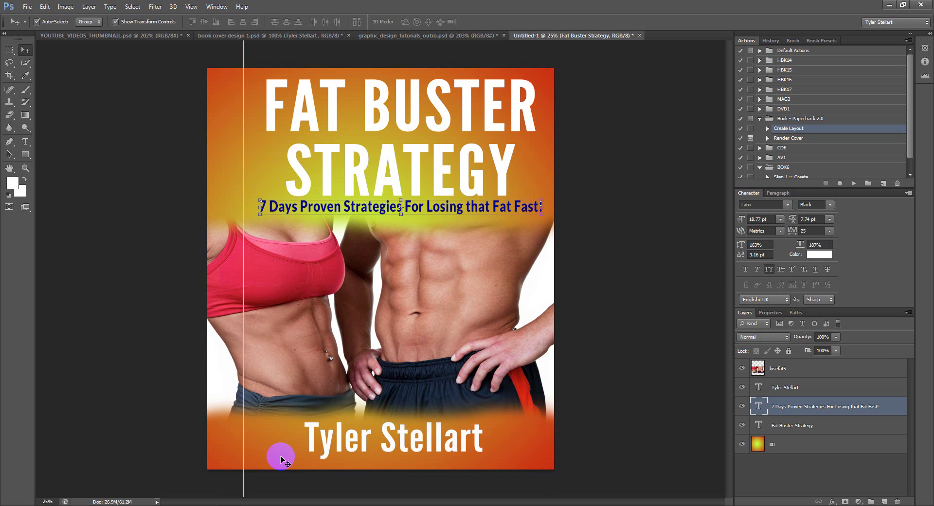
# Step: Run the Book - Paperback 2.0 Render Cover action on the flat cover and dismiss its completion message
pyautogui.click(129, 35)
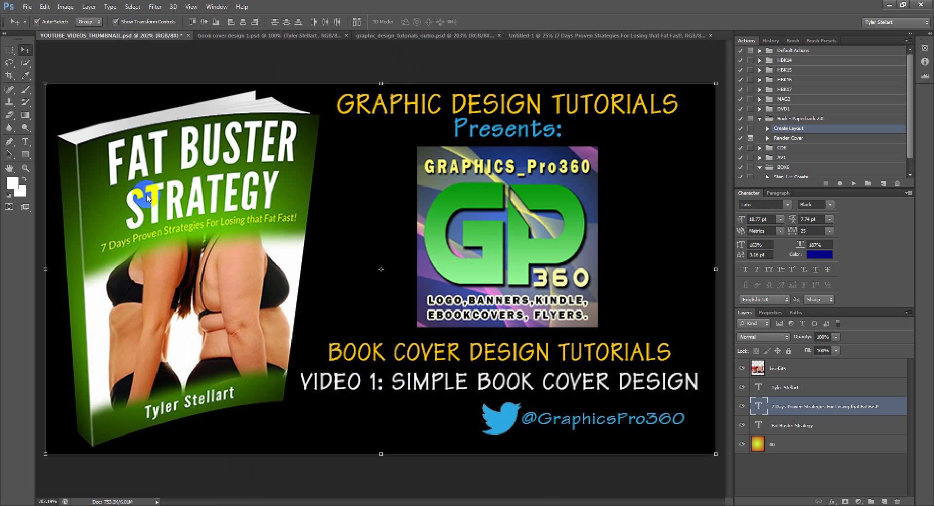
pyautogui.click(574, 36)
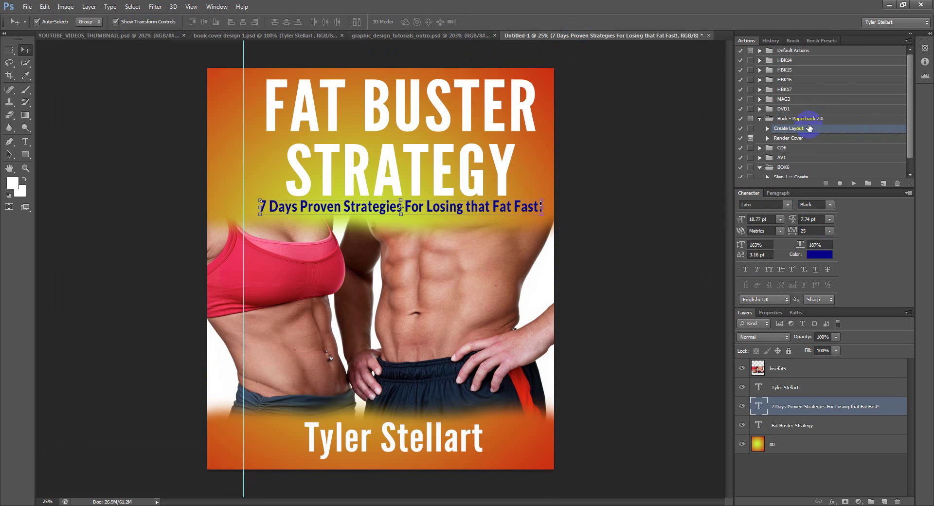
pyautogui.click(786, 138)
pyautogui.click(854, 184)
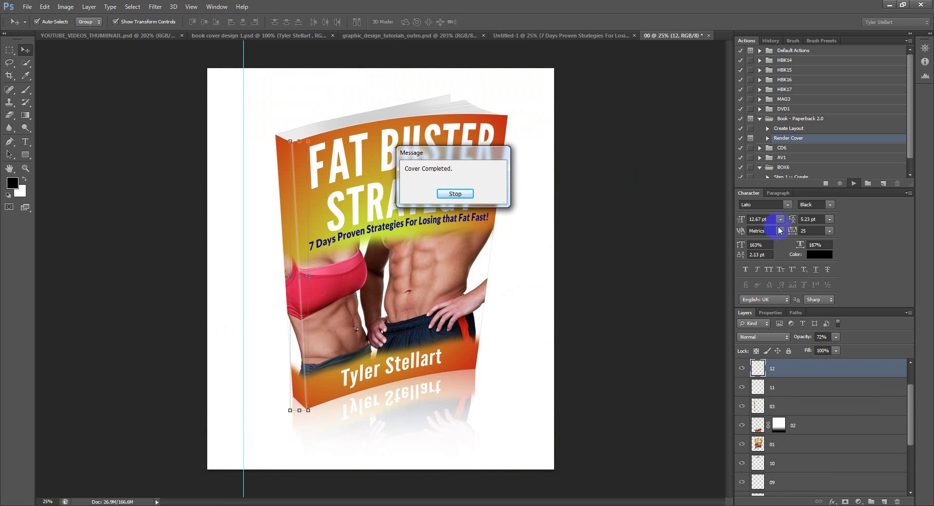
pyautogui.click(471, 196)
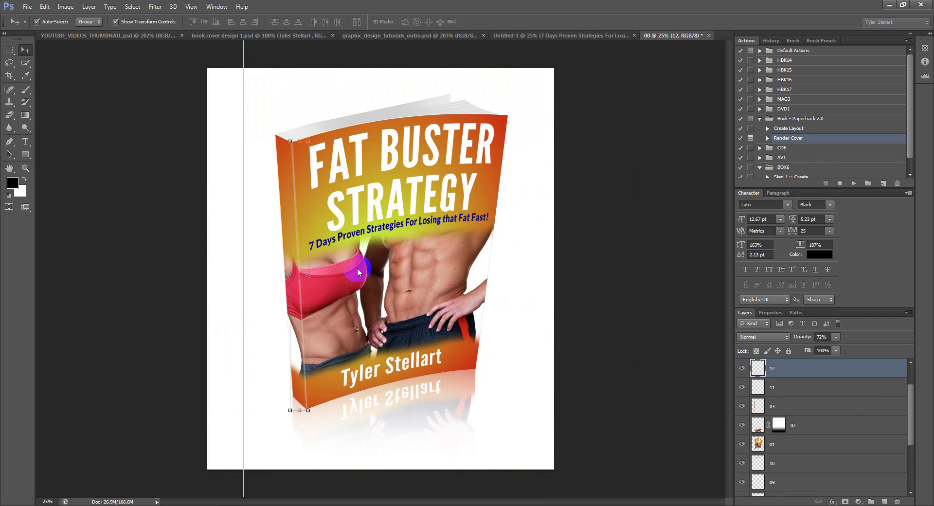
# Step: Hide the white background layer 00 and the reflection layer 02 in the rendered book document
pyautogui.scroll(-3, 832, 412)
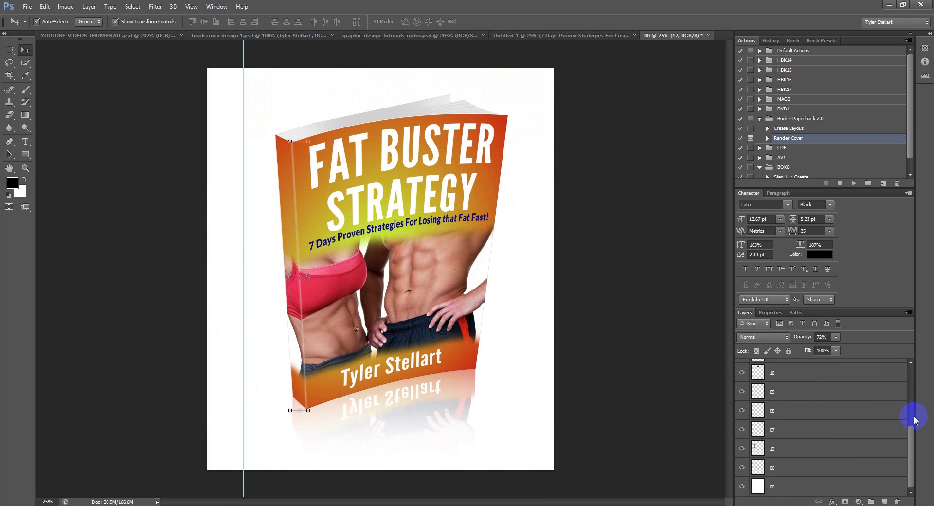
pyautogui.scroll(-2, 805, 407)
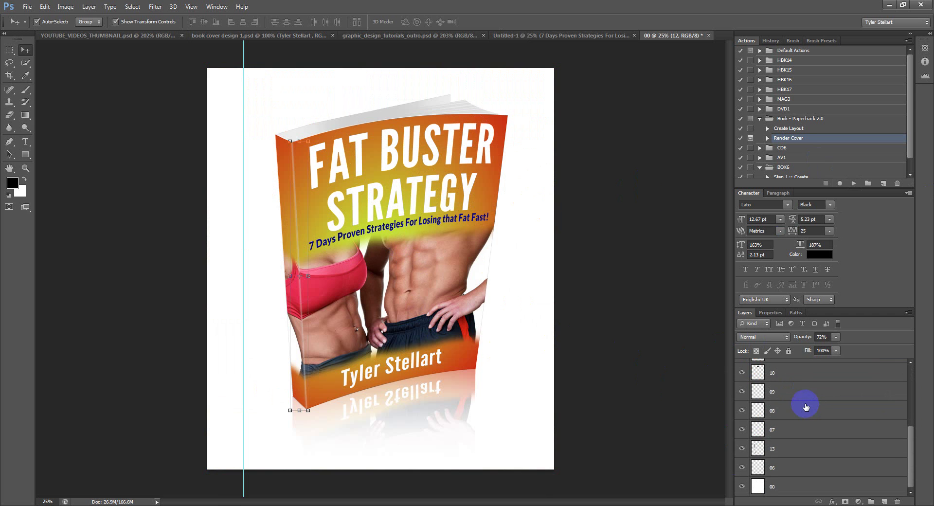
pyautogui.click(742, 487)
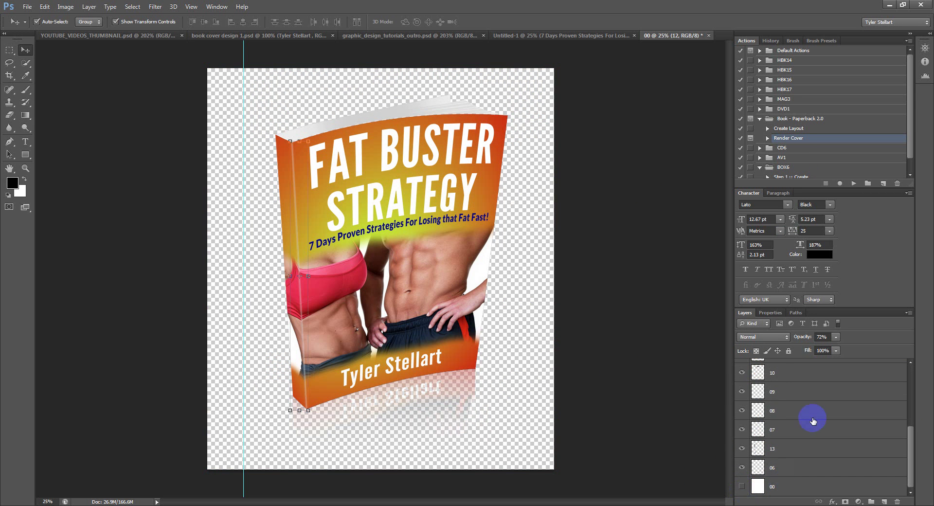
pyautogui.scroll(4, 813, 417)
pyautogui.click(779, 411)
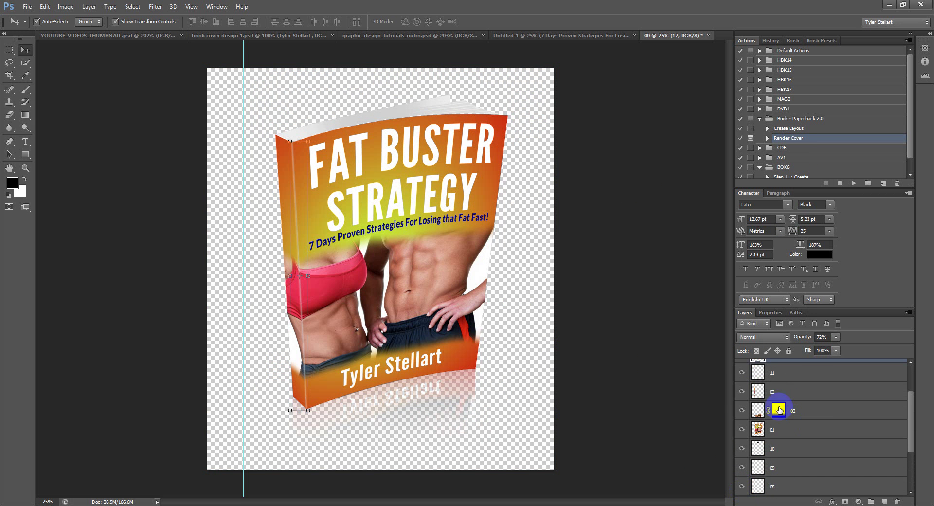
pyautogui.click(741, 414)
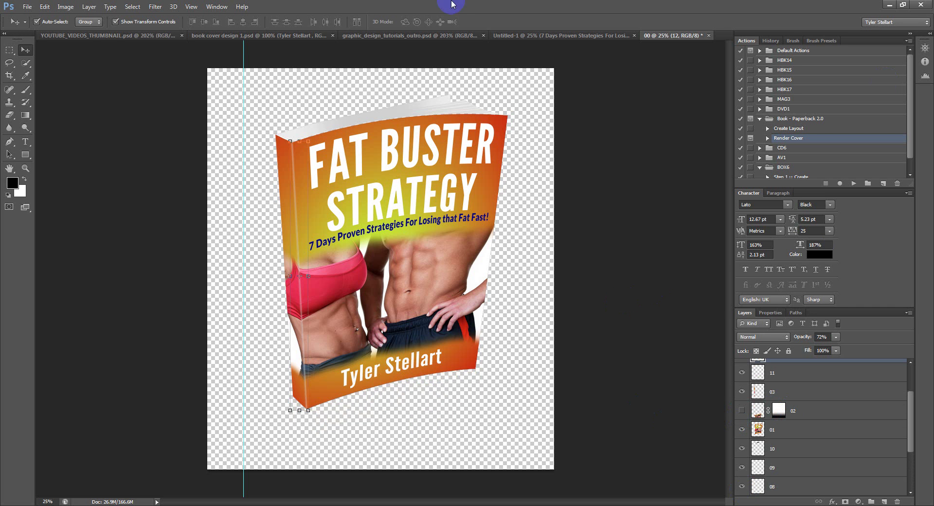
# Step: Crop the canvas closer around the 3D book, leaving a small transparent margin on all sides
pyautogui.click(10, 74)
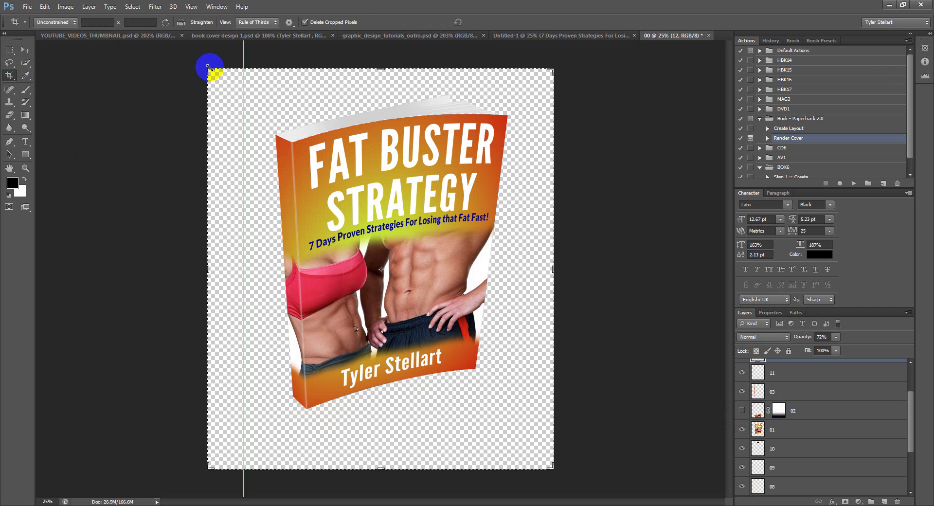
pyautogui.moveTo(209, 71); pyautogui.dragTo(236, 77)
pyautogui.click(525, 458)
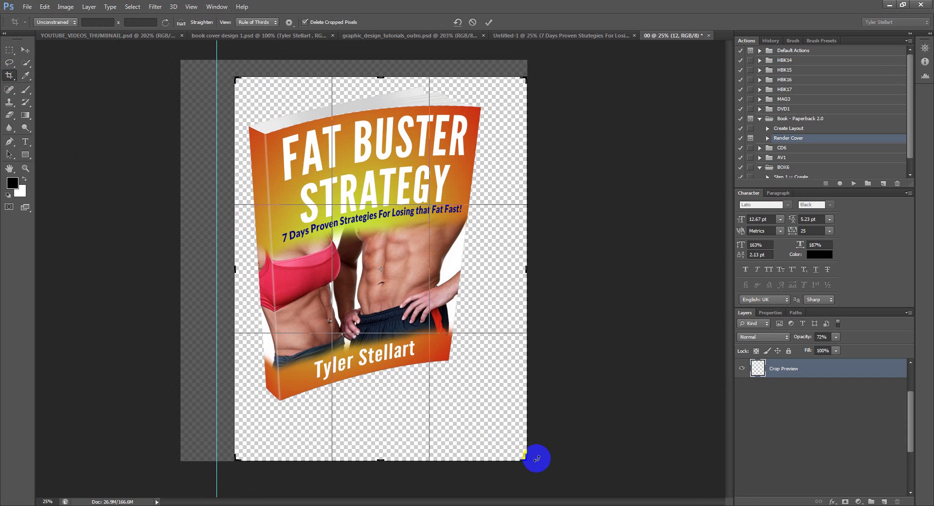
pyautogui.moveTo(521, 457); pyautogui.dragTo(515, 429)
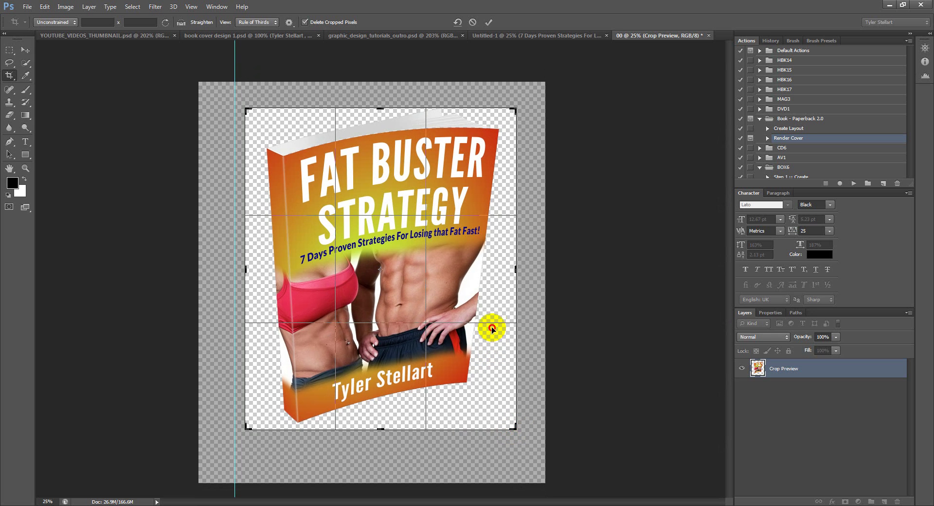
pyautogui.moveTo(494, 314); pyautogui.dragTo(491, 332)
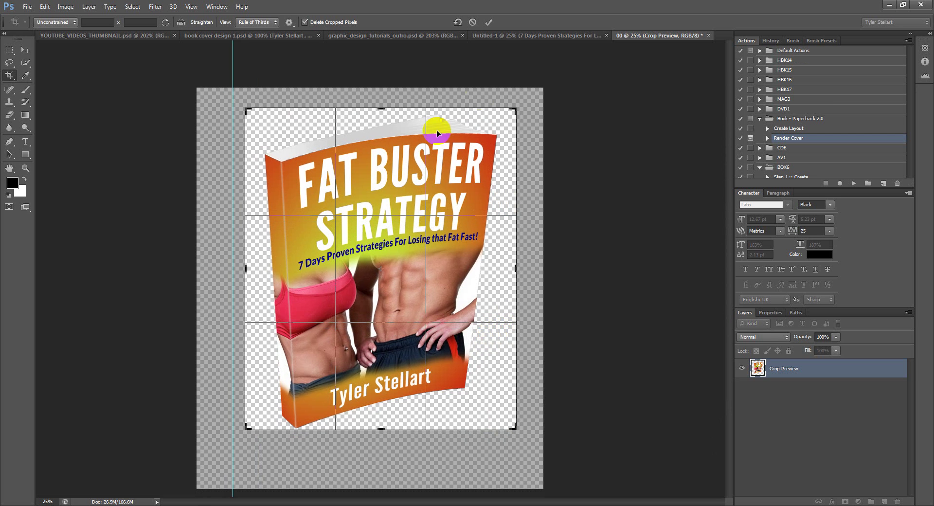
pyautogui.click(489, 22)
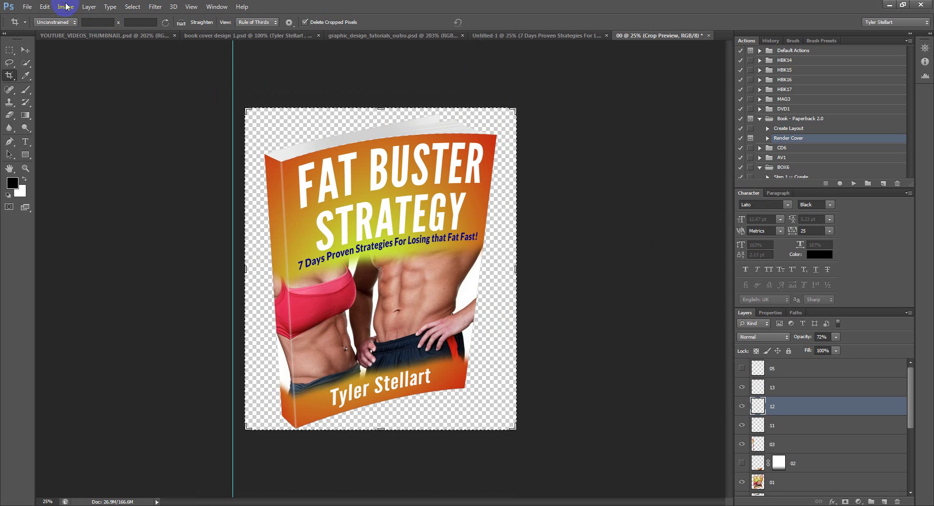
# Step: Resize the rendered book image to 700 pixels wide with proportions constrained
pyautogui.click(66, 7)
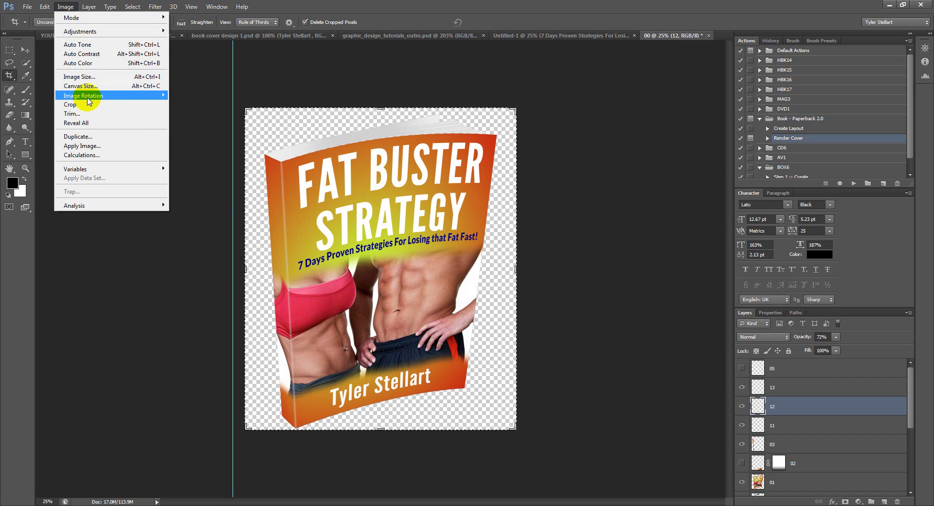
pyautogui.click(81, 77)
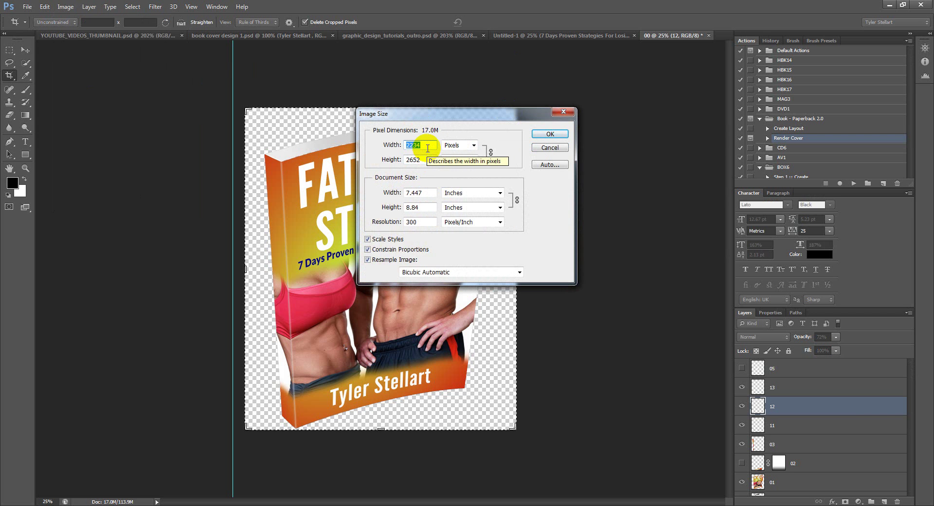
pyautogui.write('700')
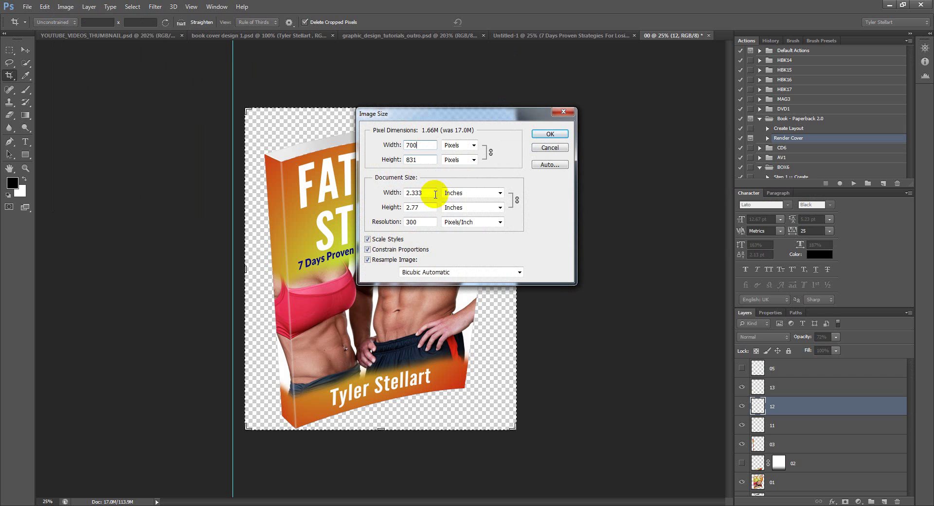
pyautogui.click(559, 134)
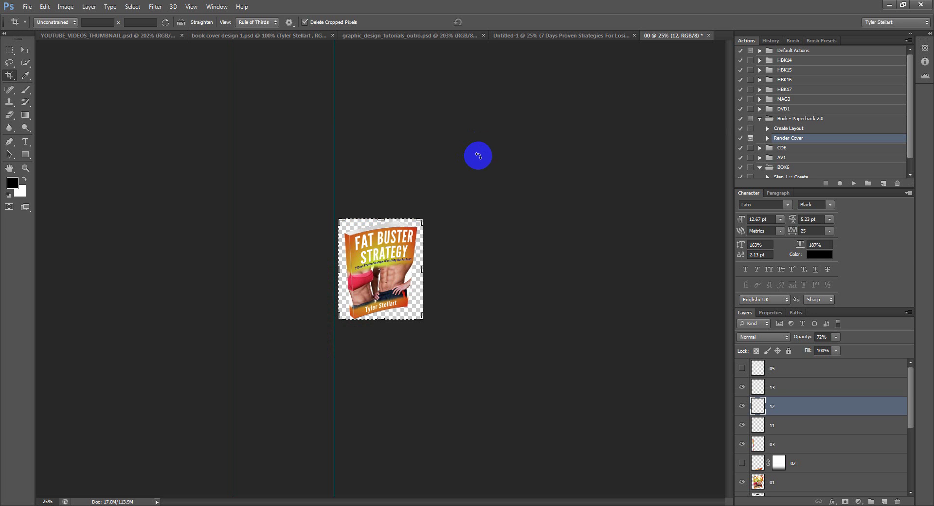
pyautogui.hotkey('ctrl', '0')
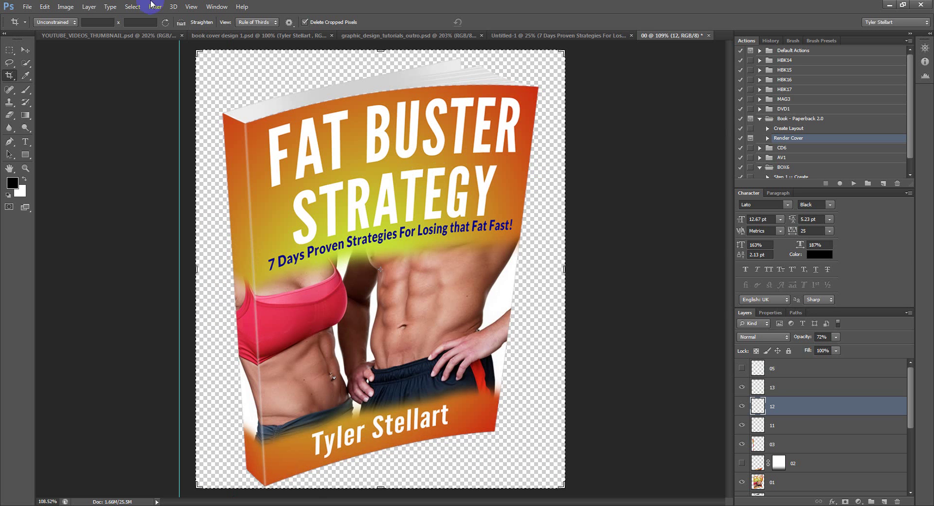
# Step: Open Save for Web for the 3D book and set the export format to PNG-24 with transparency
pyautogui.click(25, 7)
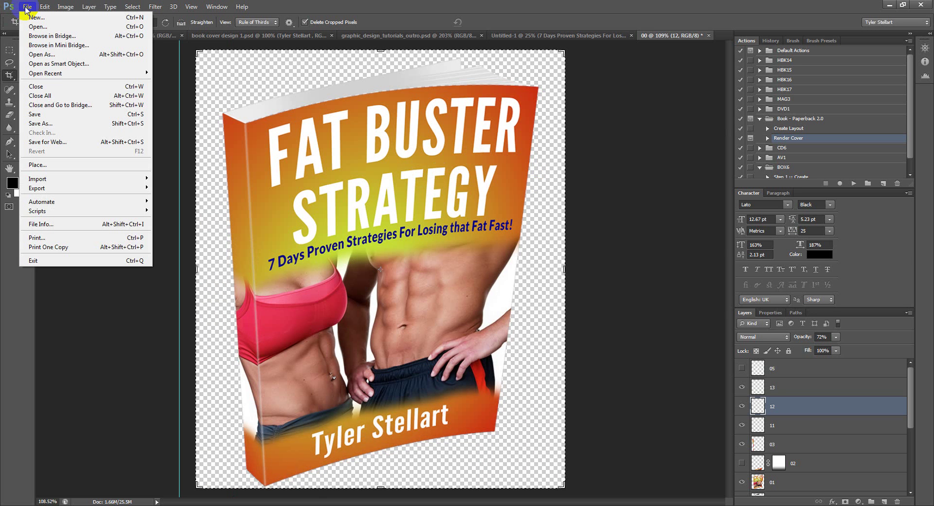
pyautogui.click(54, 142)
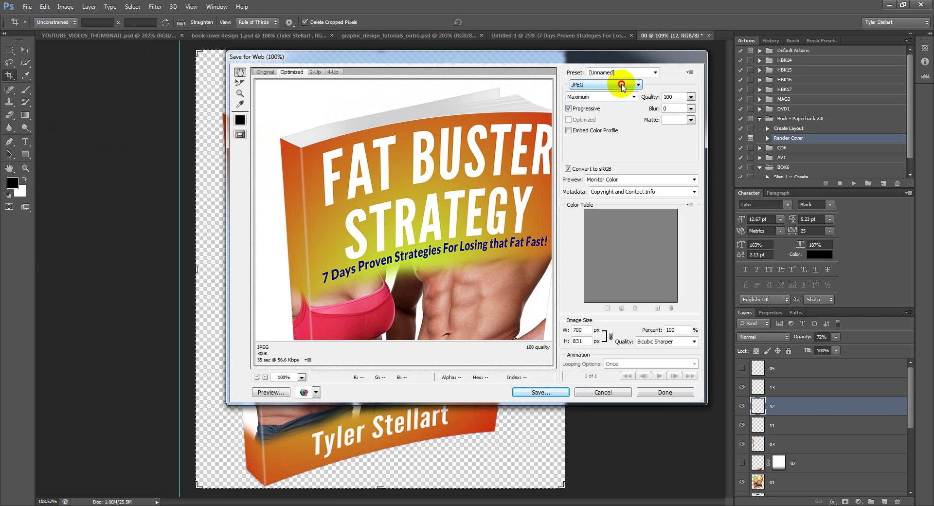
pyautogui.click(622, 86)
pyautogui.click(619, 117)
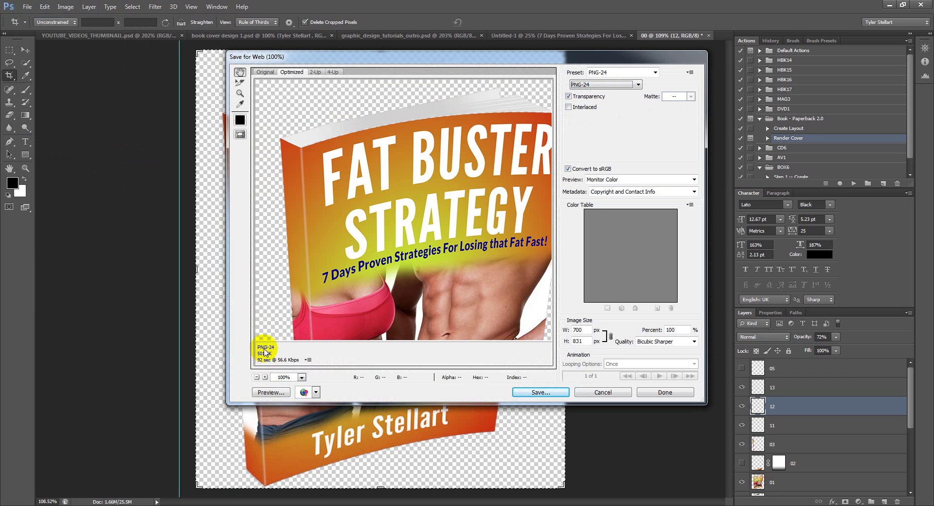
# Step: Save the optimized image as book-cover-design_tutorial.png in the 1-Simple_book_cover_design folder
pyautogui.click(538, 391)
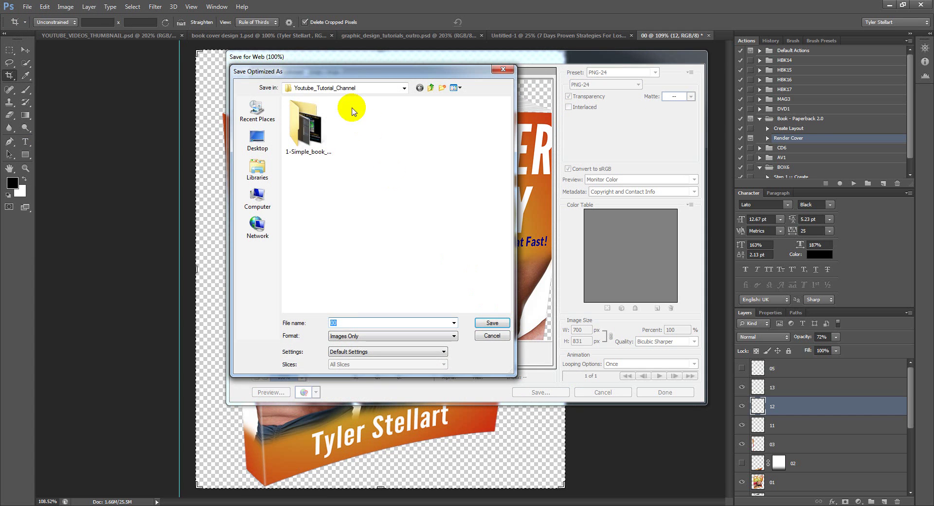
pyautogui.doubleClick(306, 124)
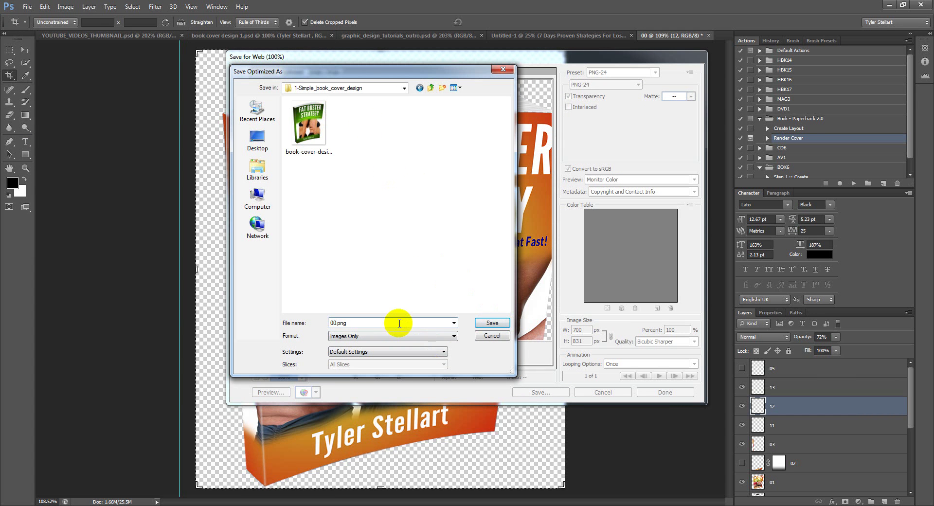
pyautogui.click(323, 119)
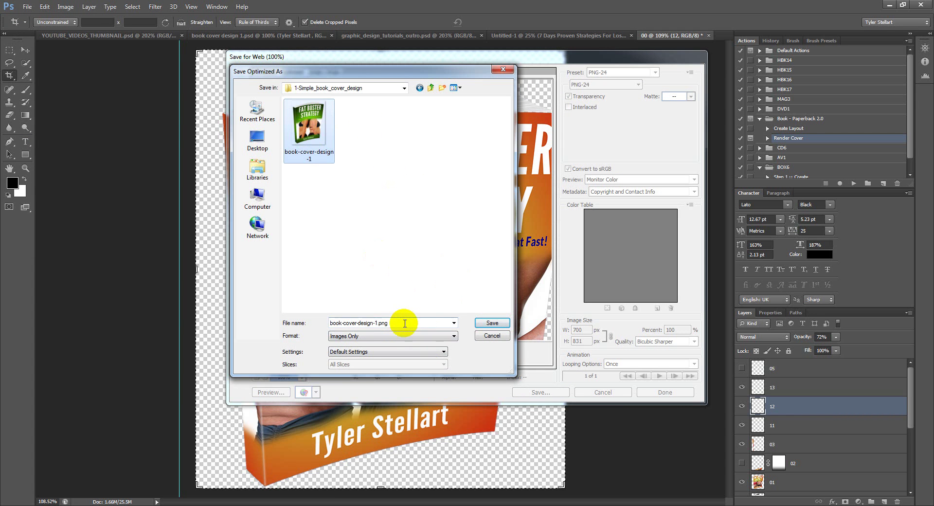
pyautogui.click(405, 323)
pyautogui.click(411, 323)
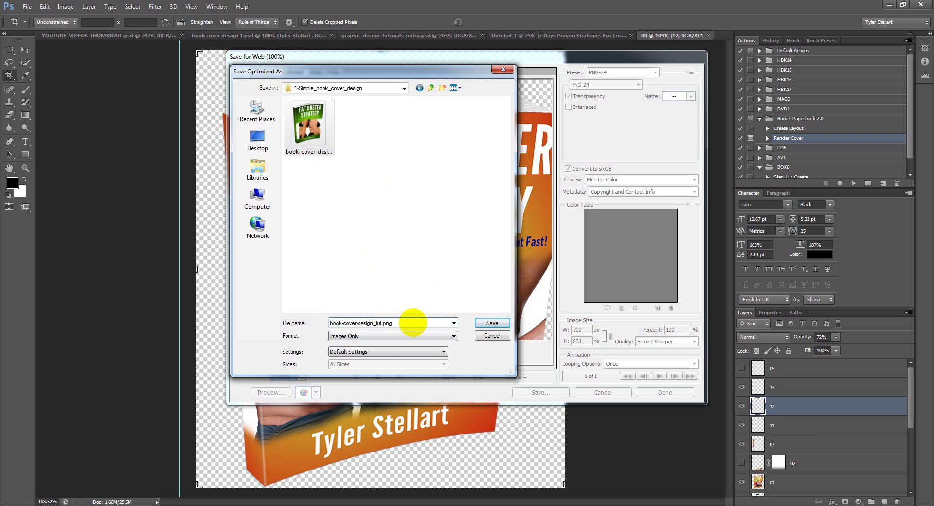
pyautogui.press('Return')
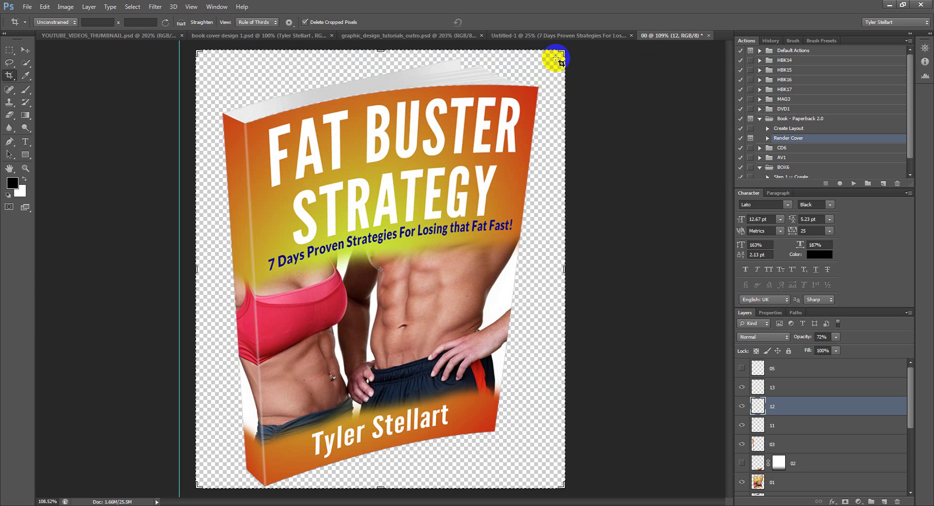
# Step: Start saving the flat cover document under a new name in the 1-Simple_book_cover_design folder
pyautogui.click(547, 35)
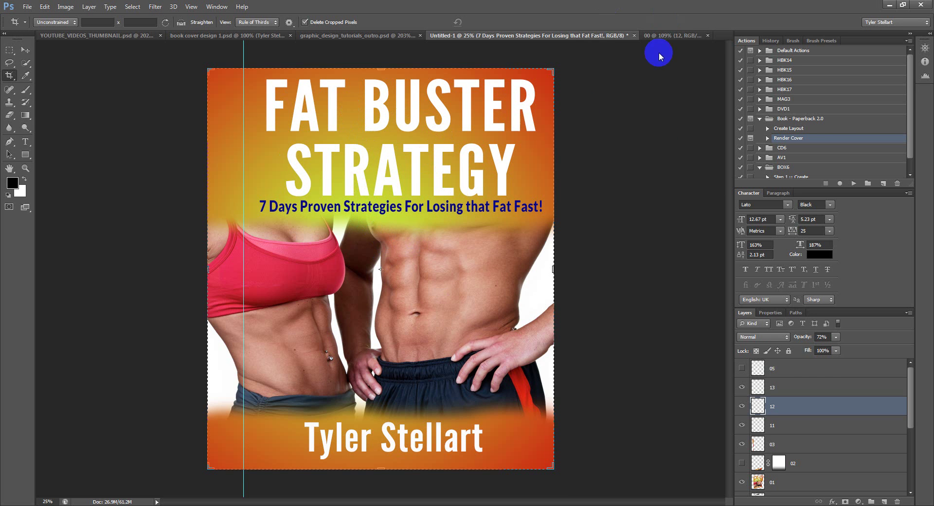
pyautogui.click(27, 7)
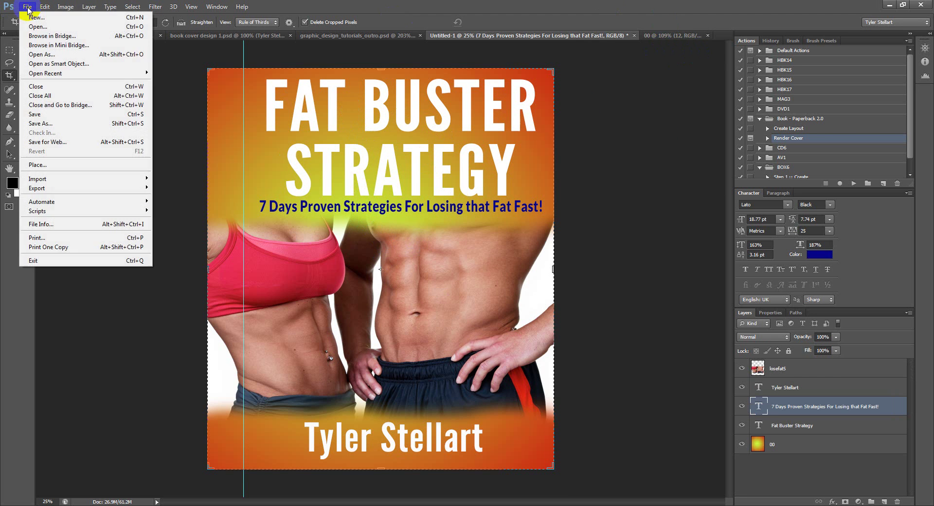
pyautogui.click(53, 129)
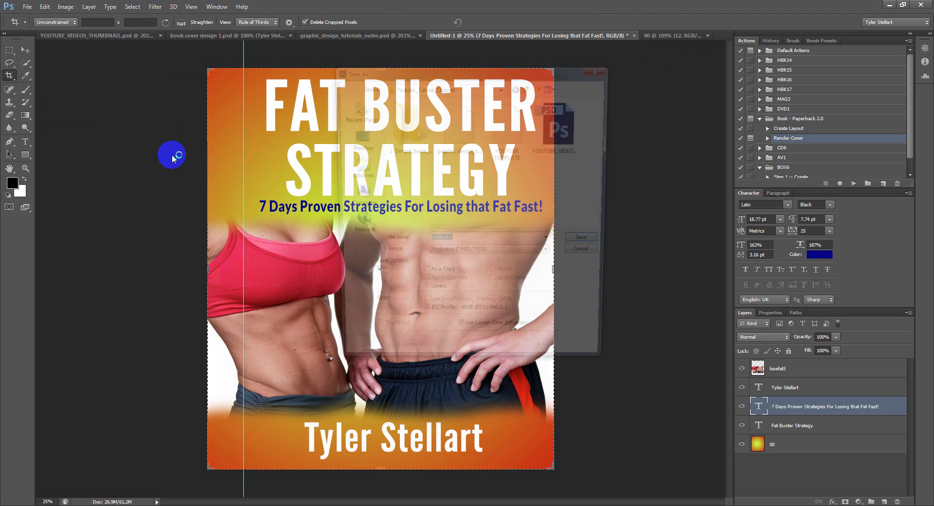
pyautogui.doubleClick(421, 140)
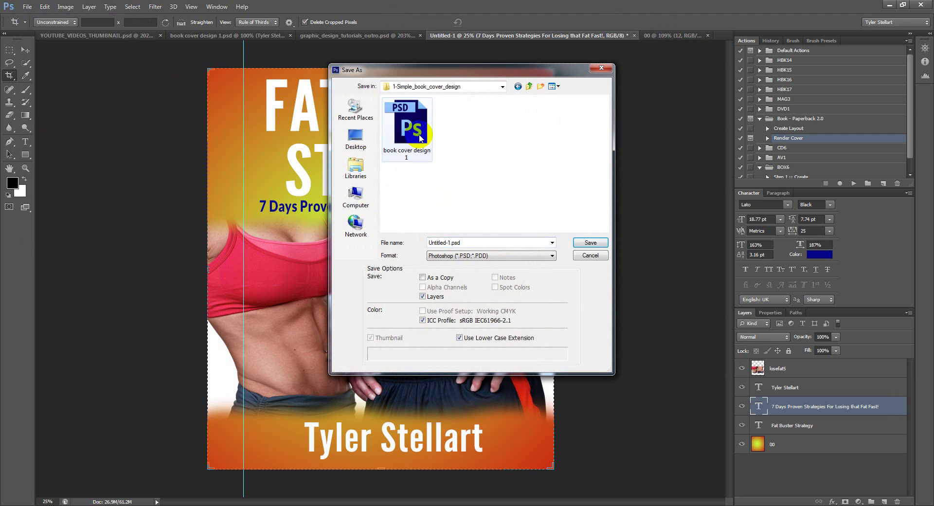
# Step: Name the flat cover file book-cover-design_tutorial and save it in Photoshop PSD format with layers kept
pyautogui.doubleClick(471, 245)
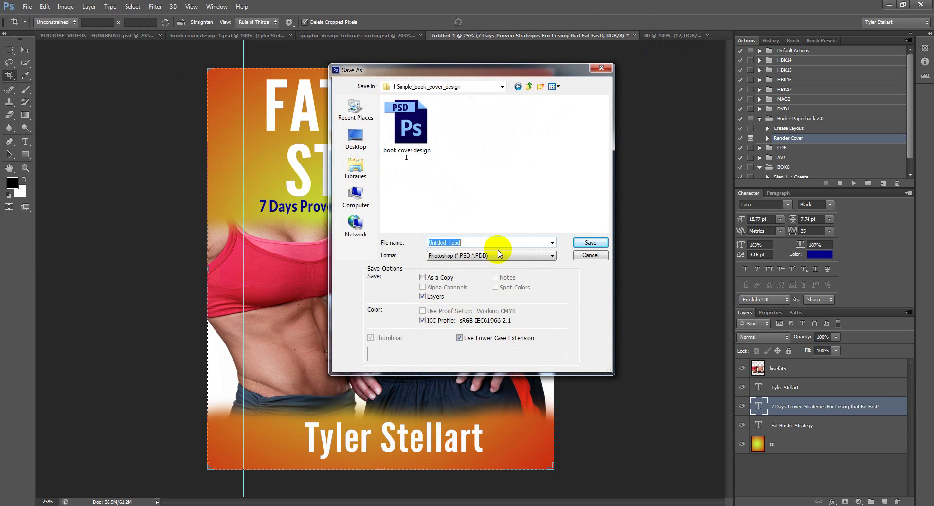
pyautogui.write('b')
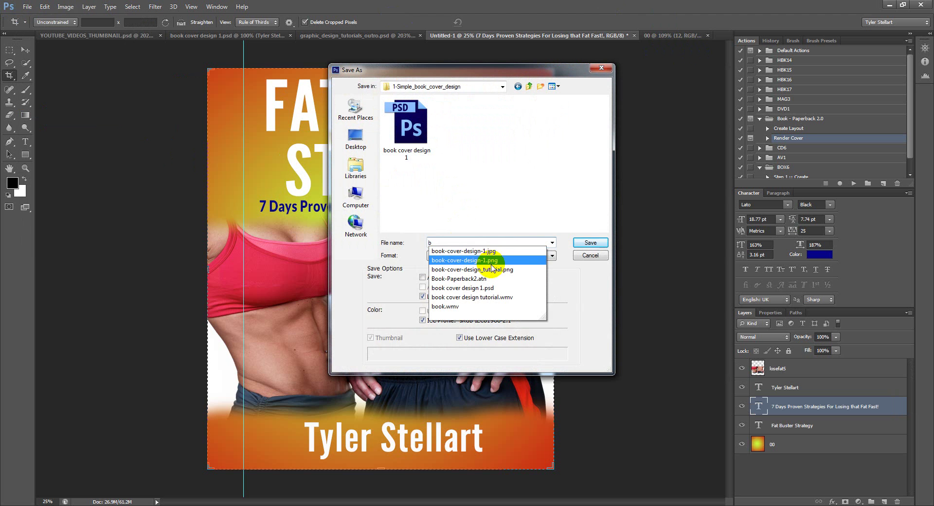
pyautogui.click(486, 269)
pyautogui.click(504, 244)
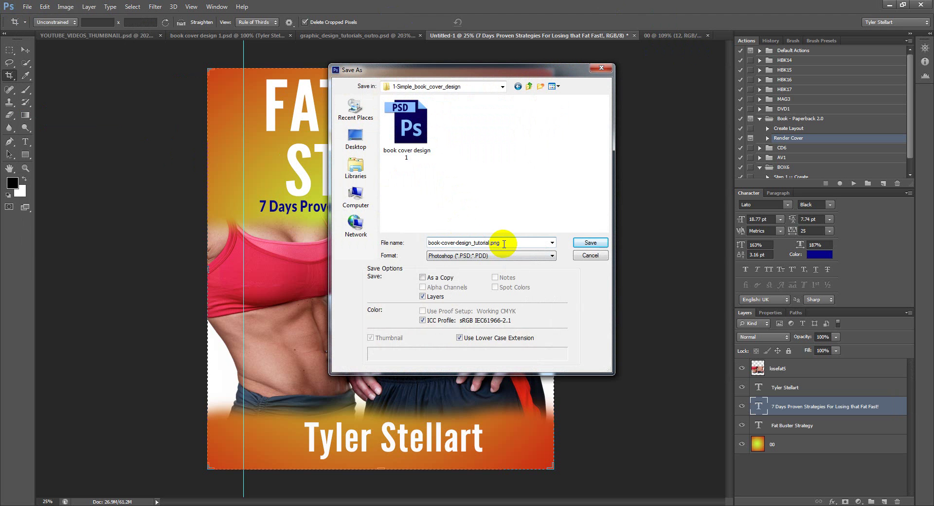
pyautogui.press('BackSpace')
pyautogui.press('BackSpace')
pyautogui.press('BackSpace')
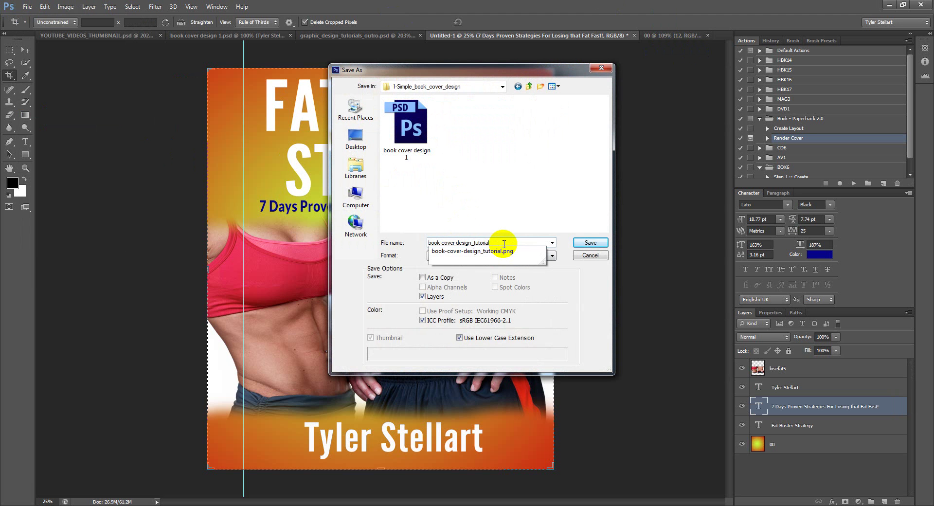
pyautogui.press('Return')
pyautogui.press('Return')
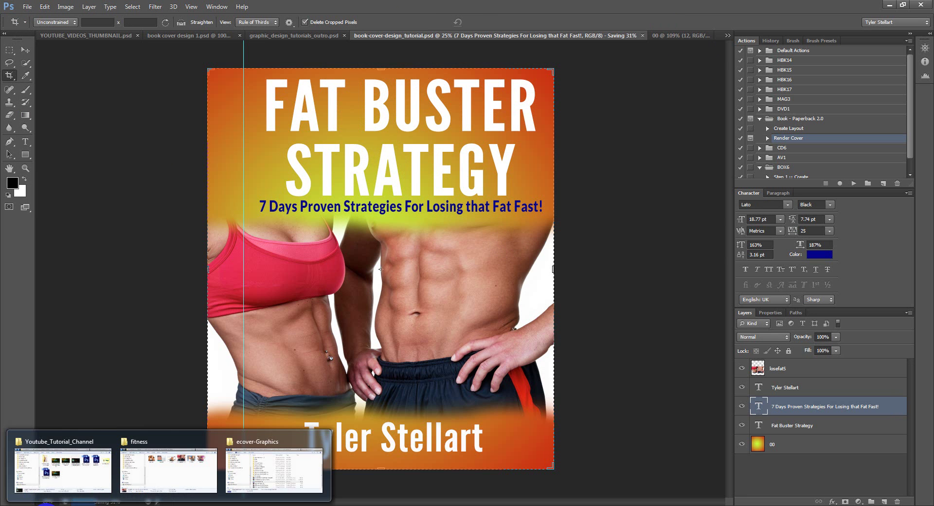
# Step: Preview the exported book-cover-design_tutorial PNG from the 1-Simple_book_cover_design folder in Windows Photo Viewer, and switch to the graphic_design_tutorials_outro image
pyautogui.click(84, 478)
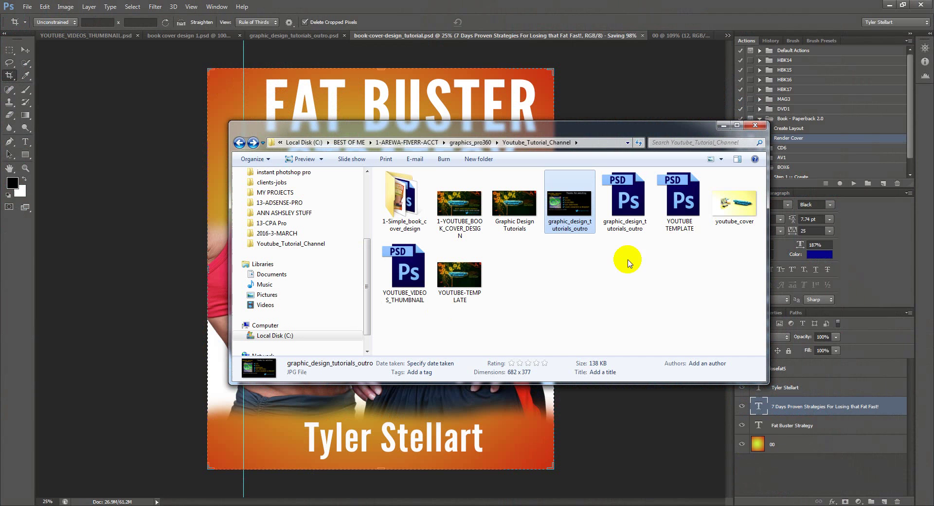
pyautogui.doubleClick(407, 198)
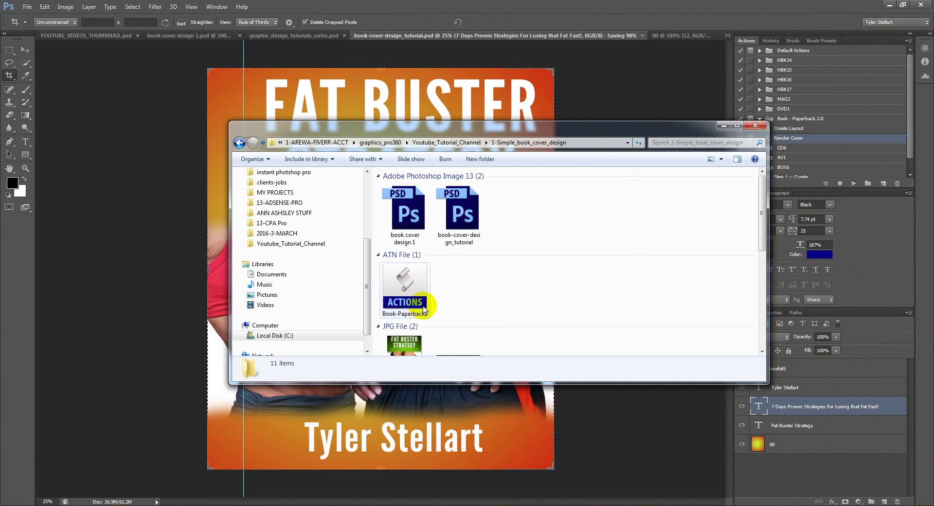
pyautogui.scroll(-5, 432, 261)
pyautogui.doubleClick(412, 188)
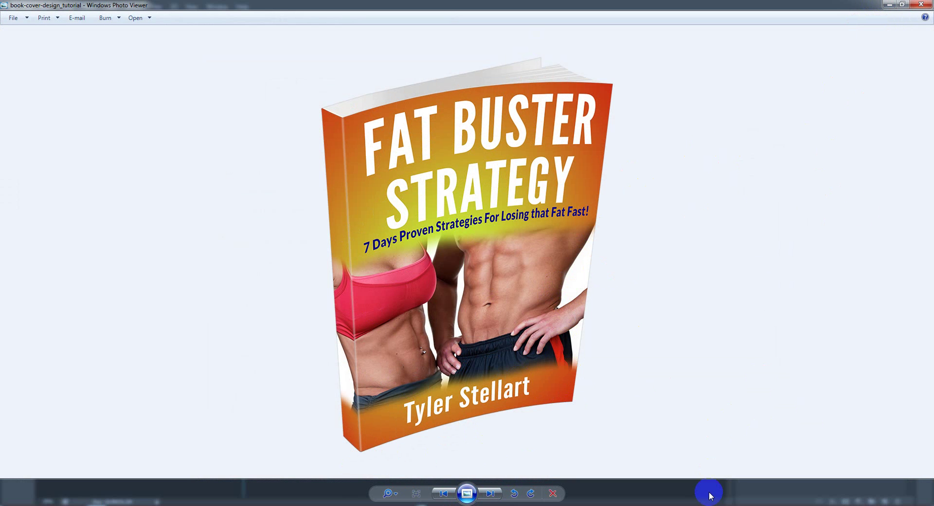
pyautogui.click(919, 5)
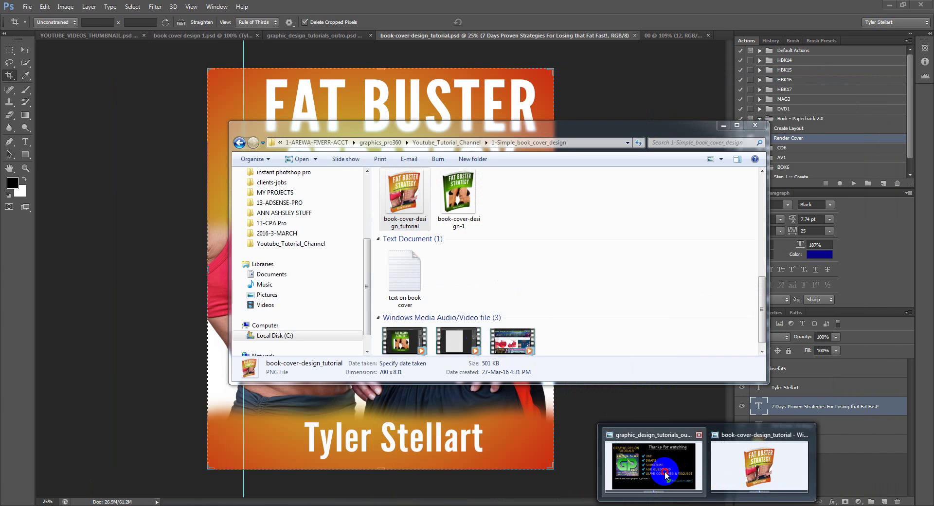
pyautogui.click(667, 476)
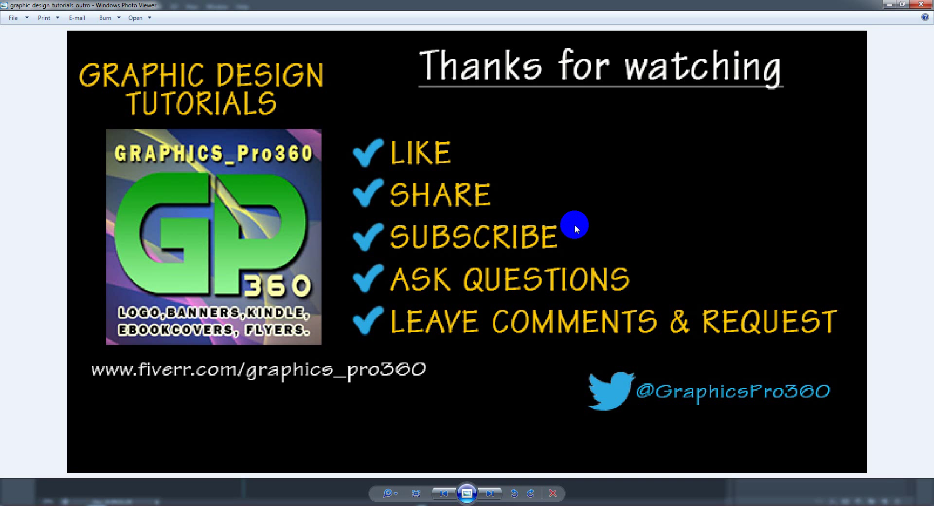